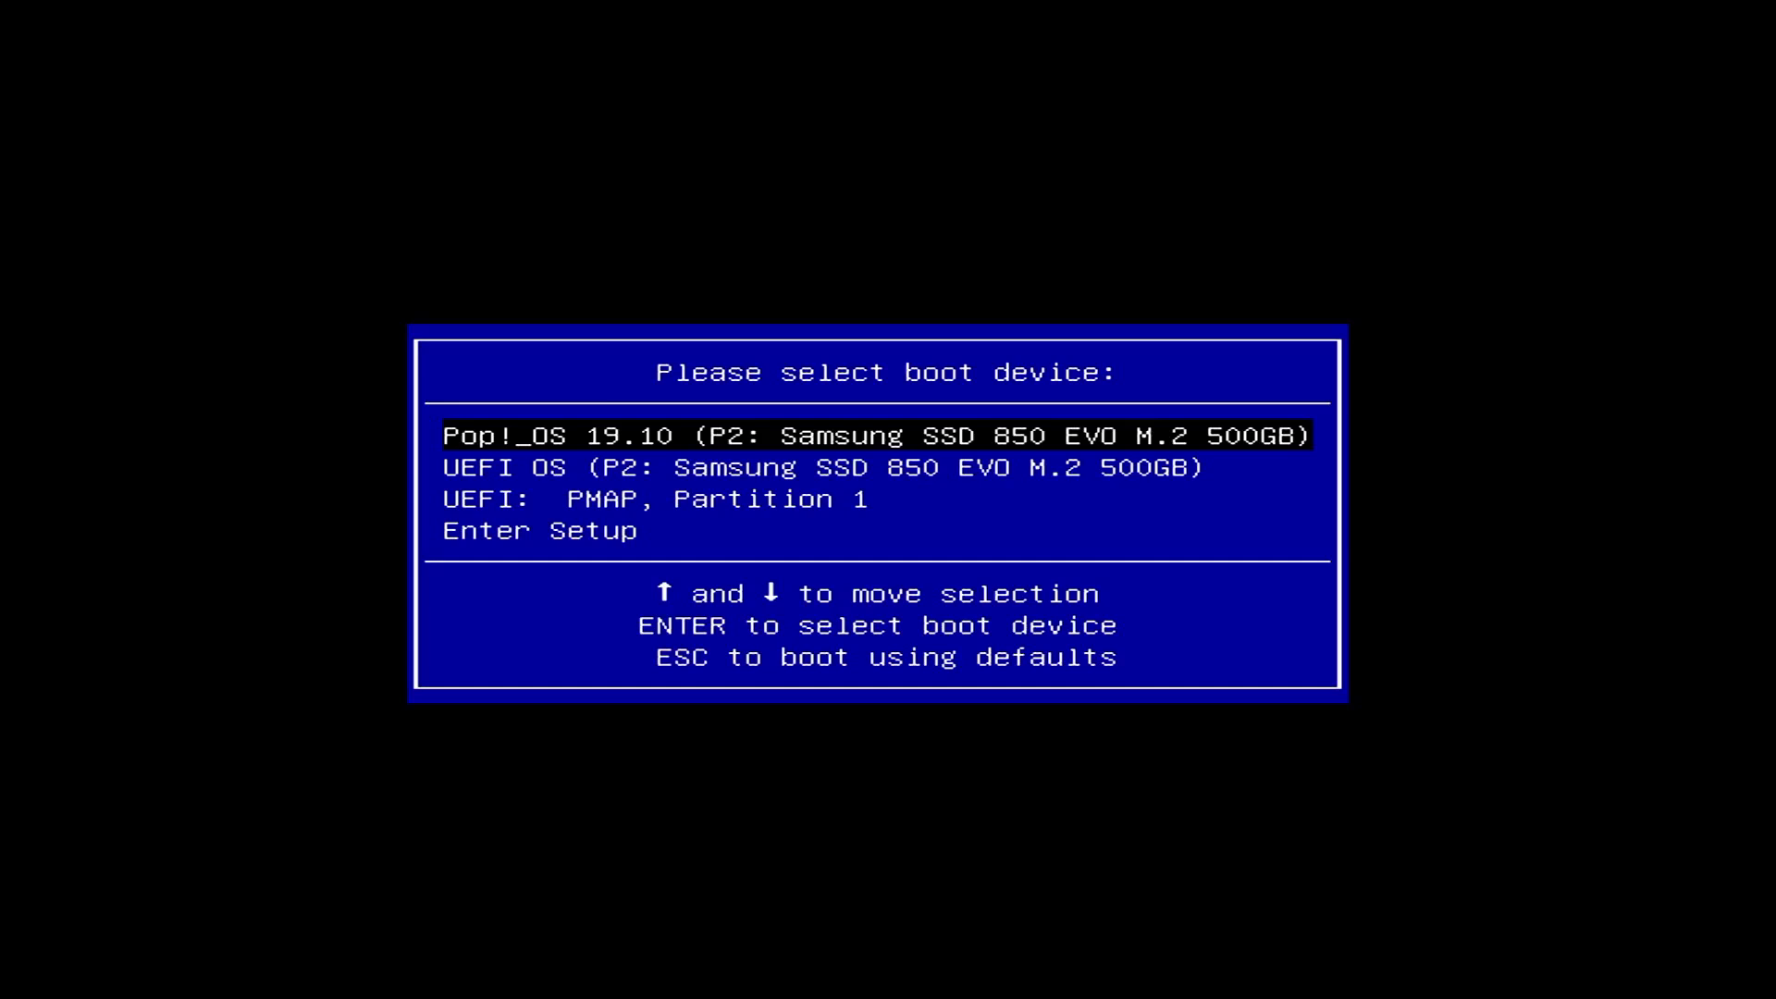
Boot from 'UEFI: PMAP, Partition 1' and select 'Start Fedora-Workstation-Live 31' in GRUB
{"action": "key", "text": "Down"}
{"action": "key", "text": "Down"}
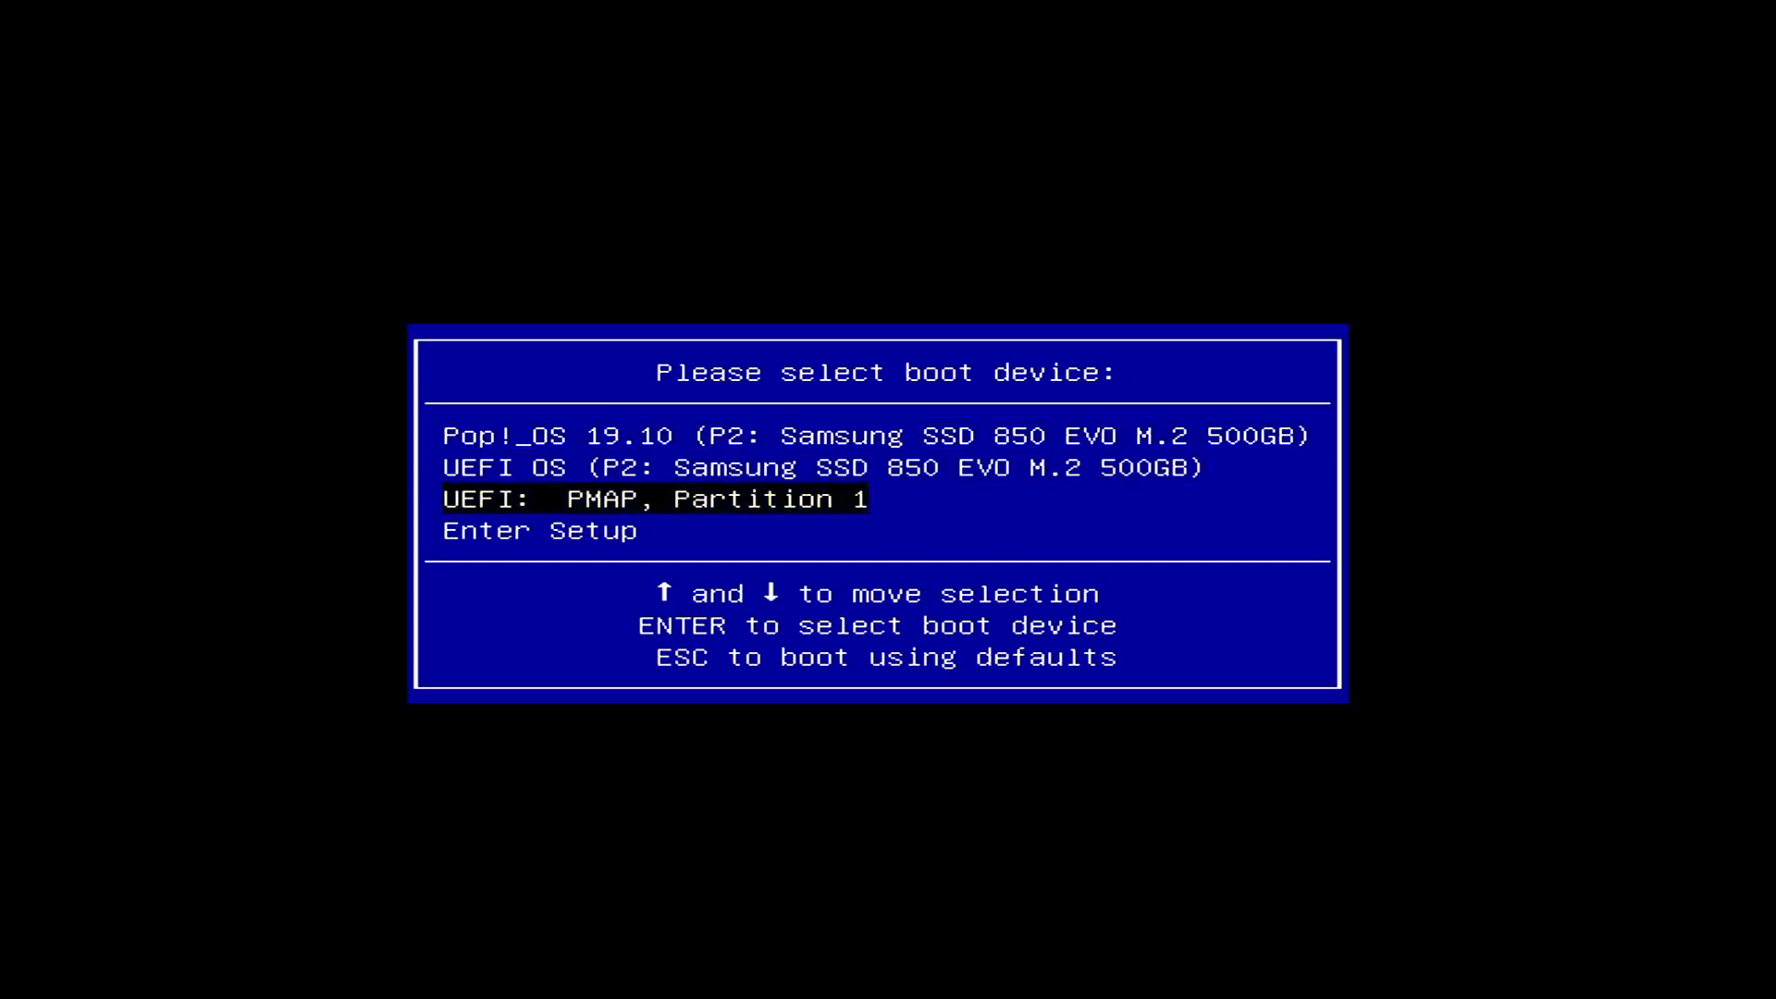
{"action": "key", "text": "Return"}
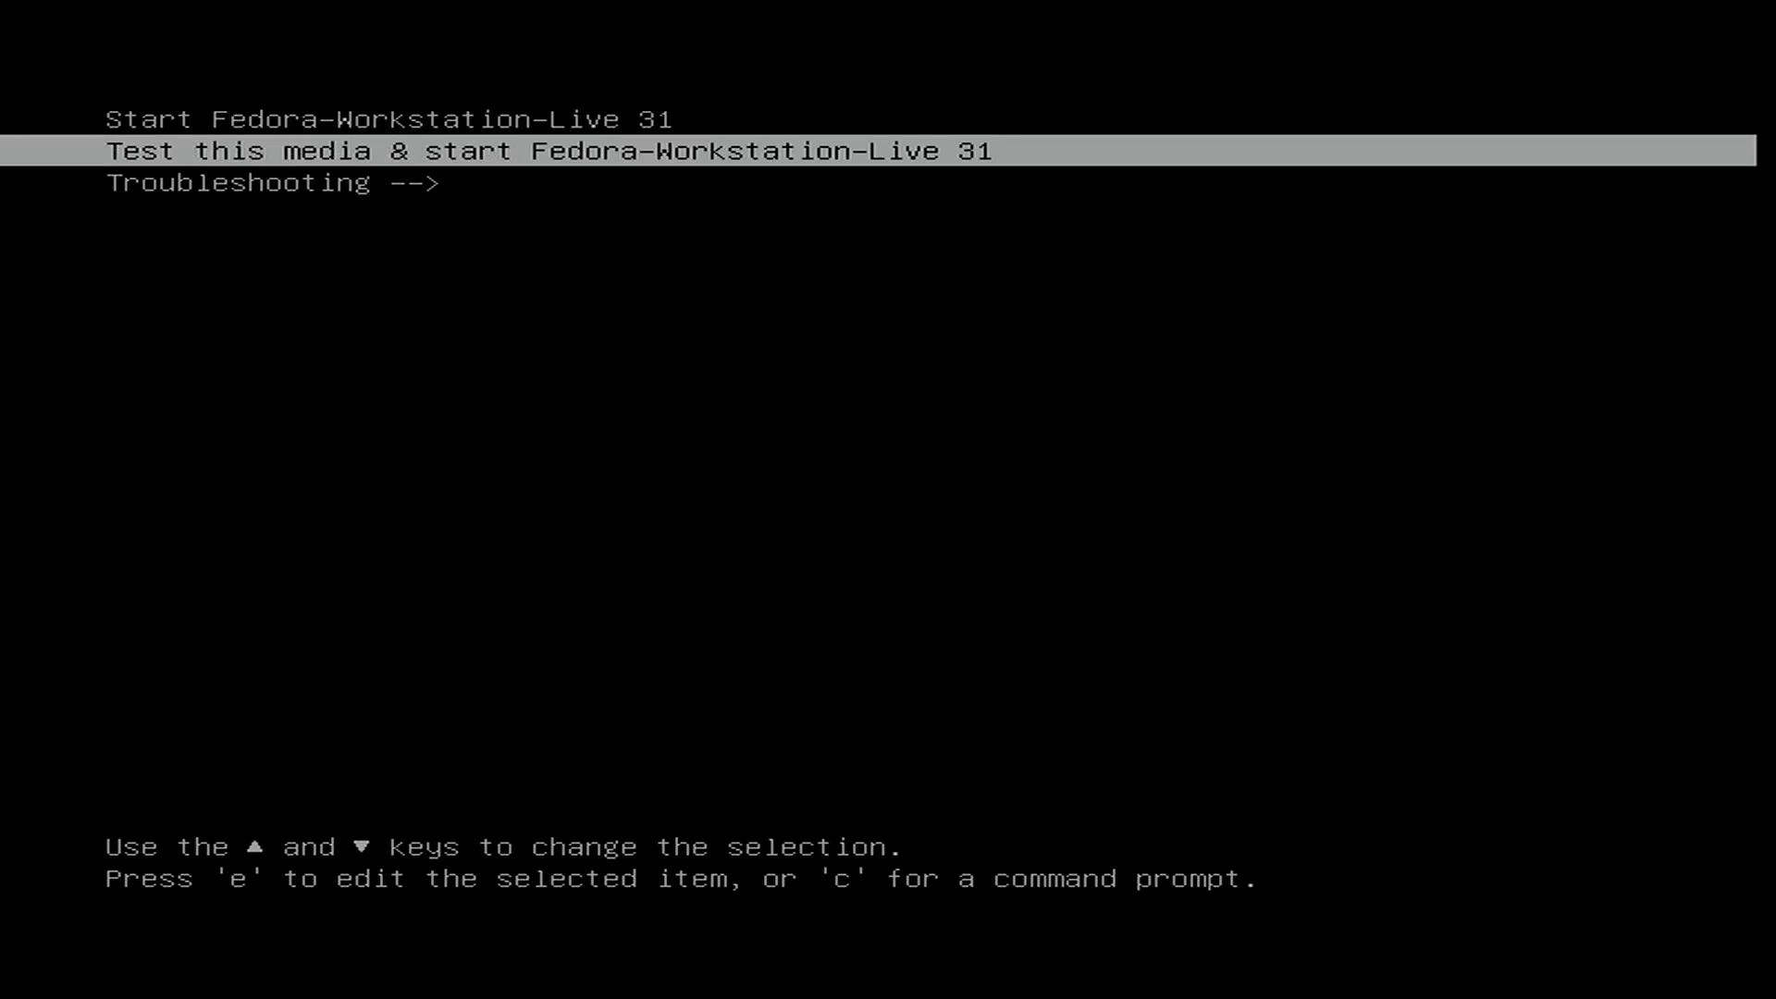
{"action": "key", "text": "Up"}
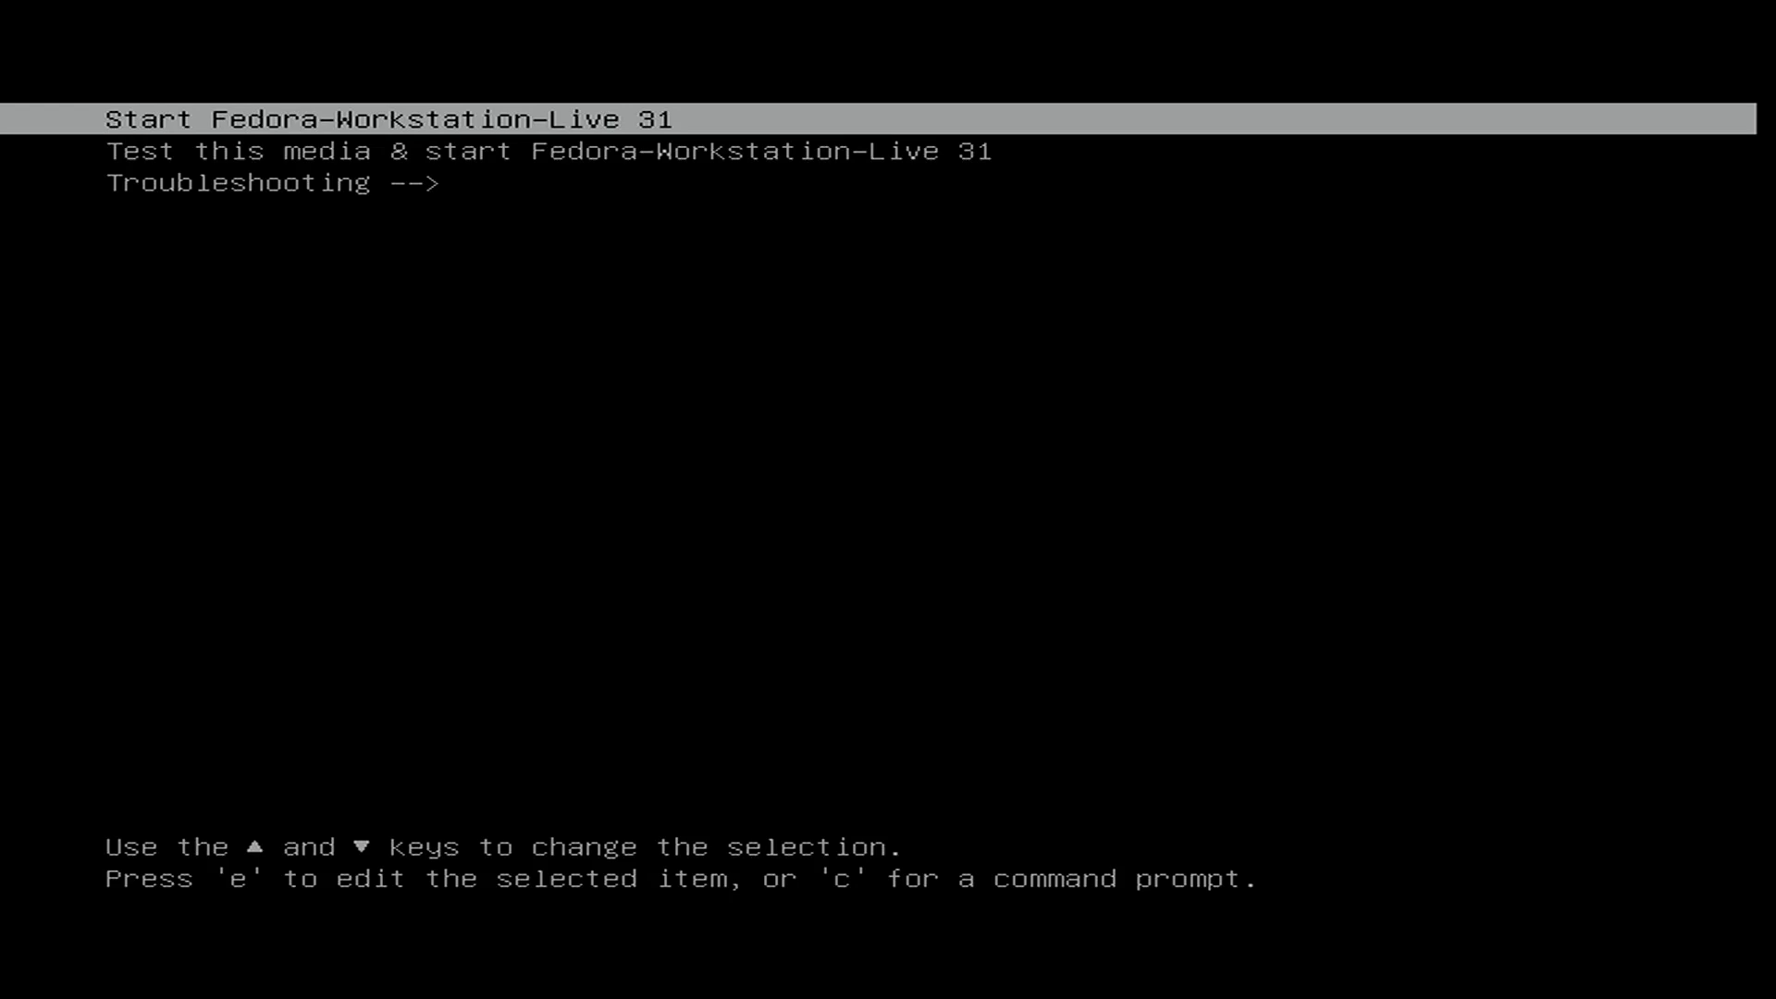
Boot into the Fedora-Workstation-Live 31 session and show the top-bar system status menu
{"action": "key", "text": "Return"}
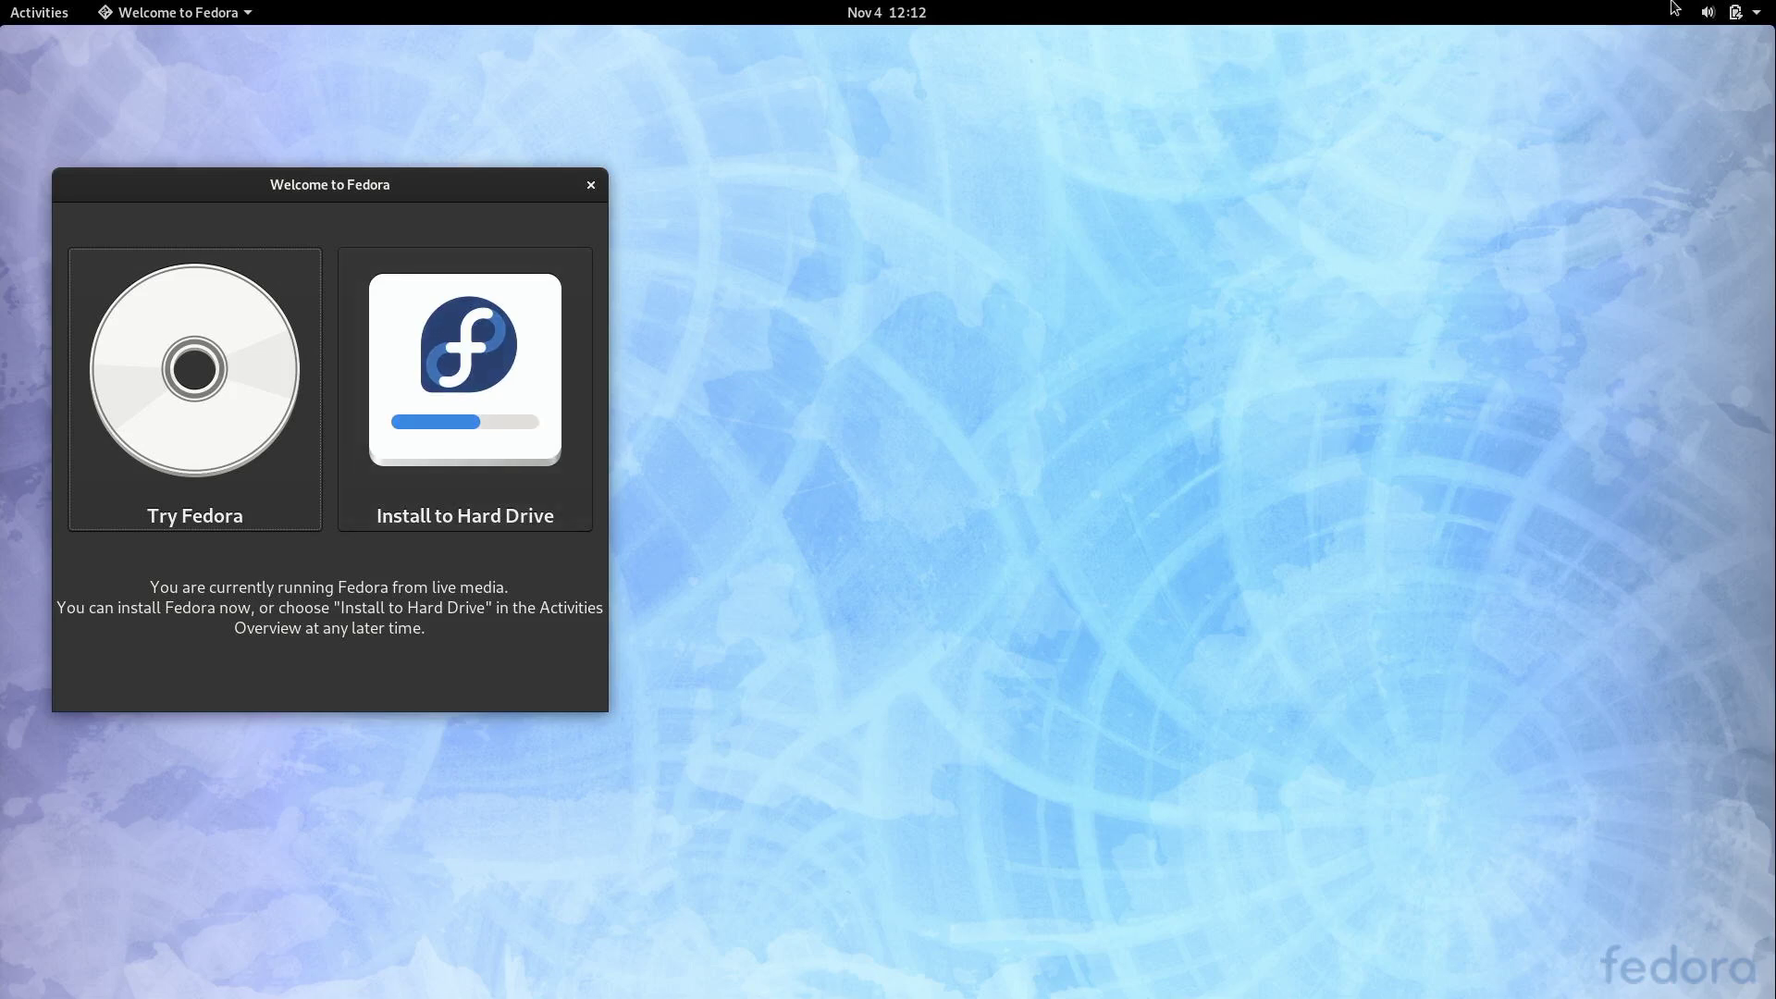
{"action": "left_click", "coordinate": [1732, 11]}
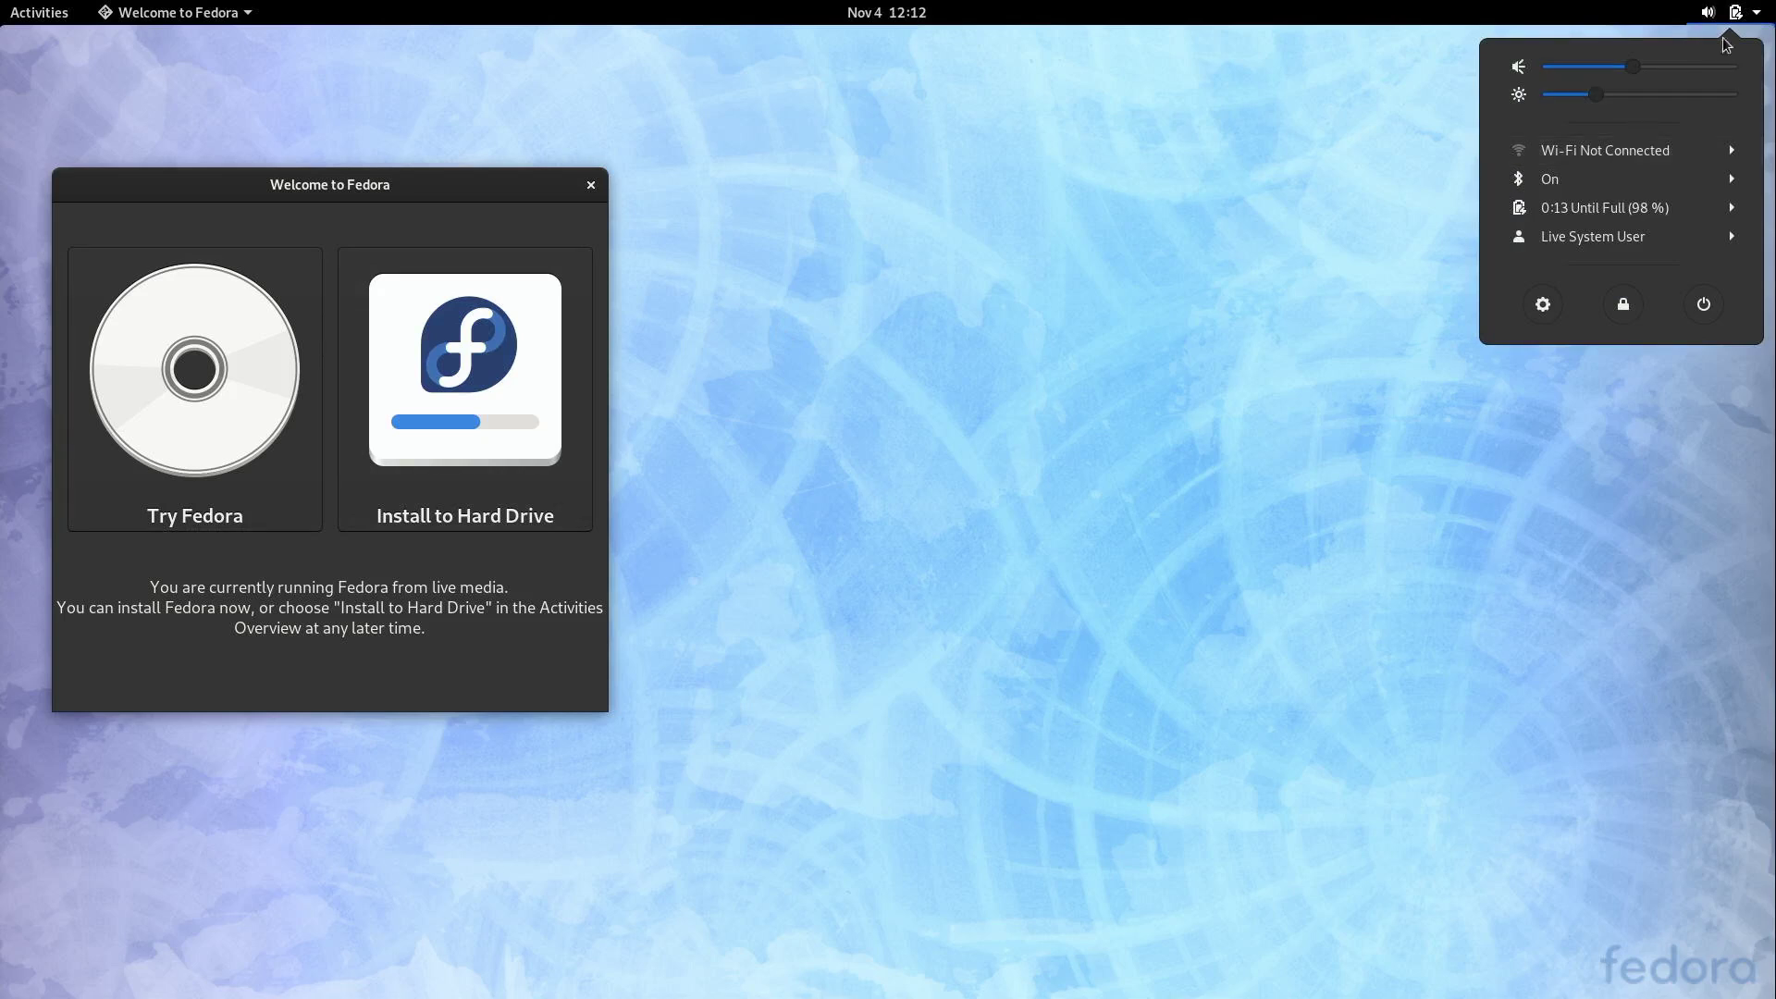
Join the Atlantis Wi-Fi network, entering the network password
{"action": "left_click", "coordinate": [1655, 150]}
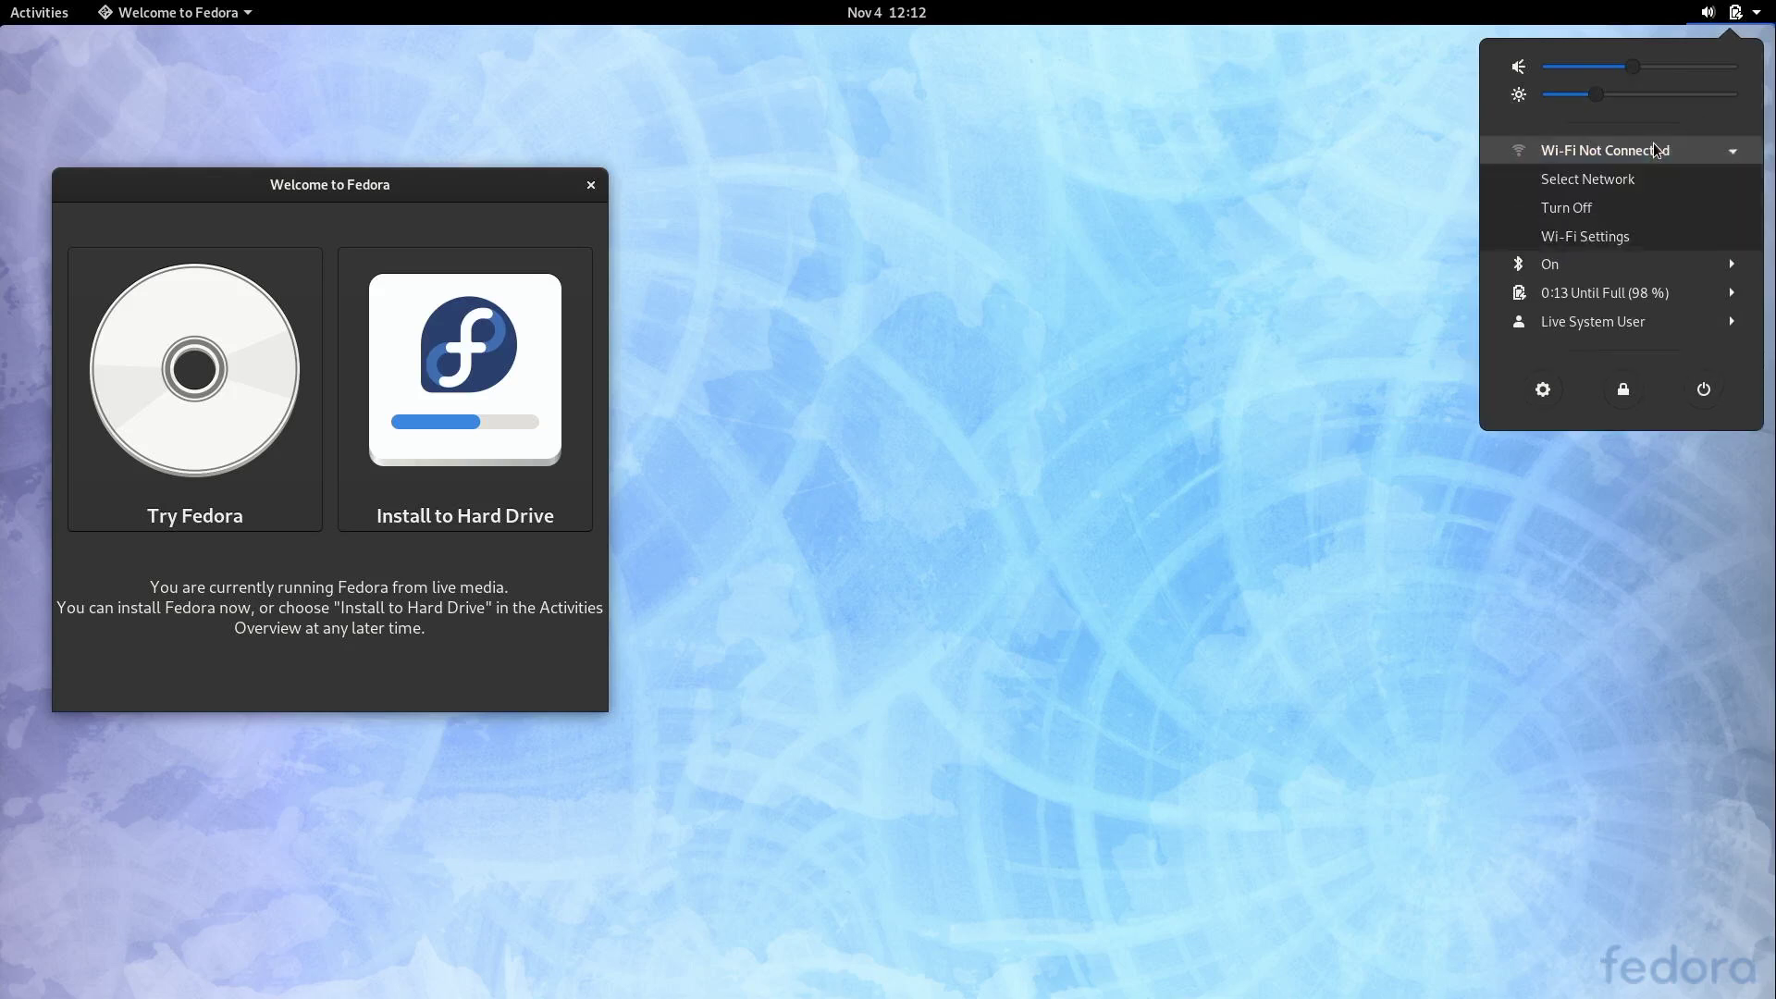
{"action": "left_click", "coordinate": [1633, 182]}
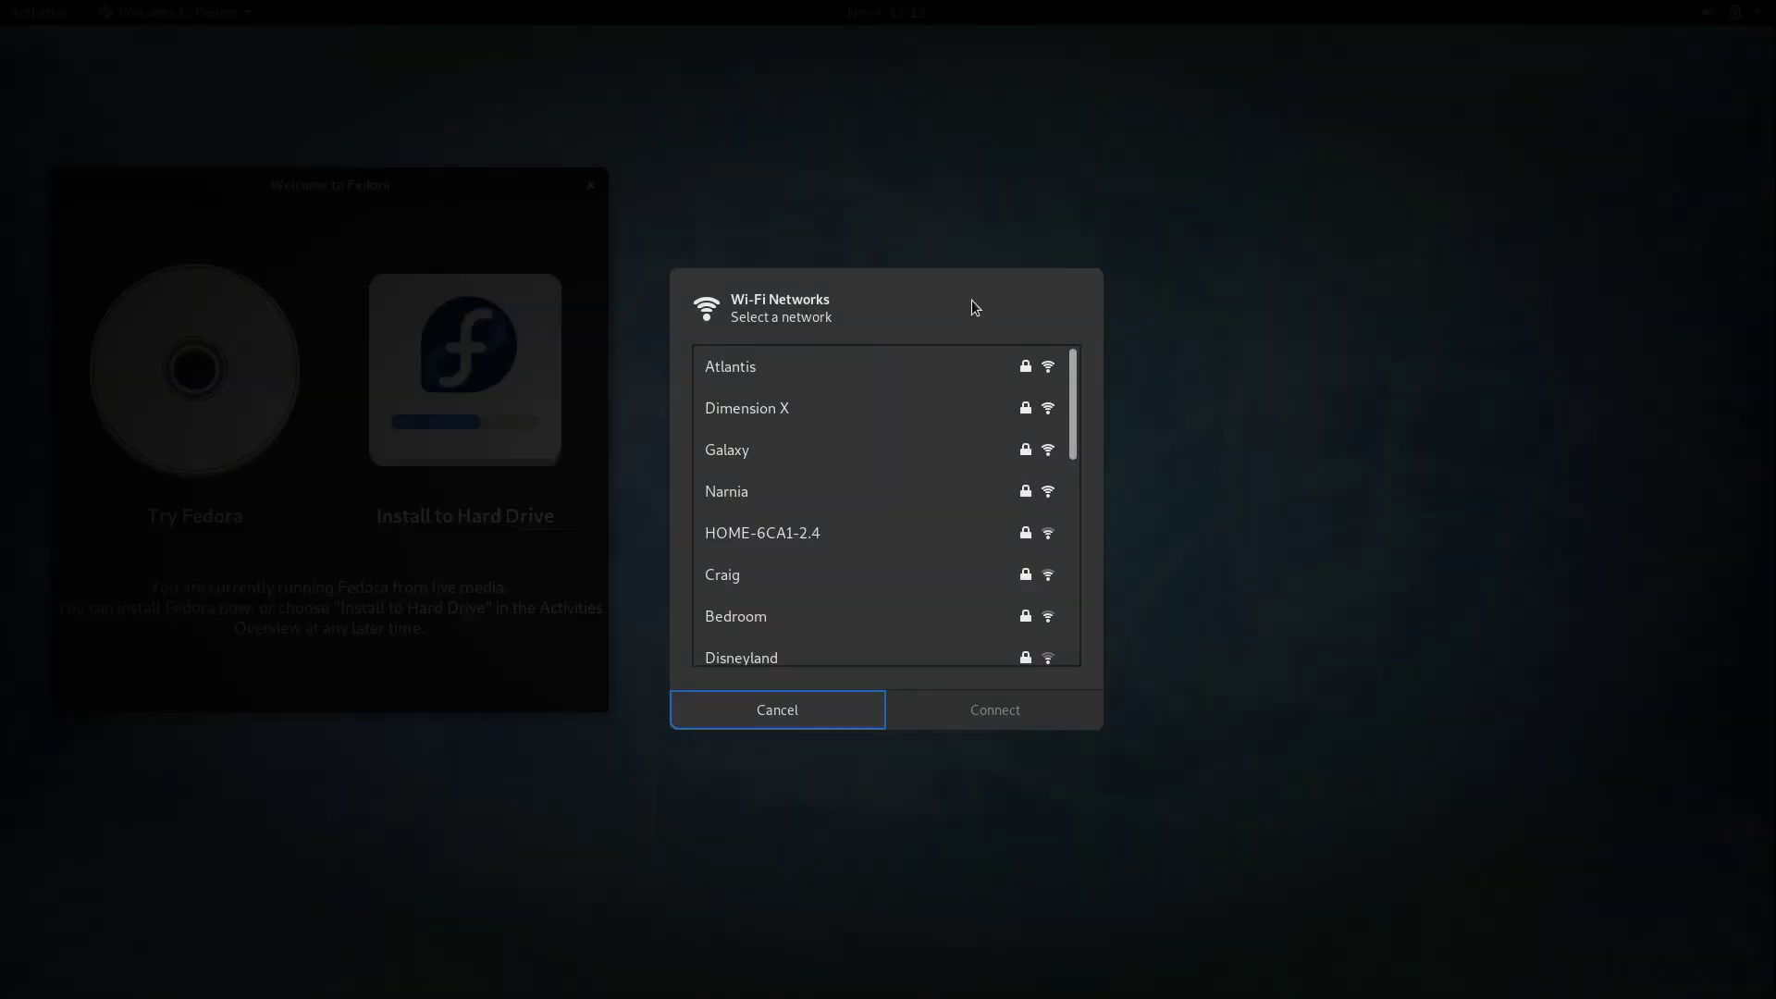
{"action": "left_click", "coordinate": [854, 370]}
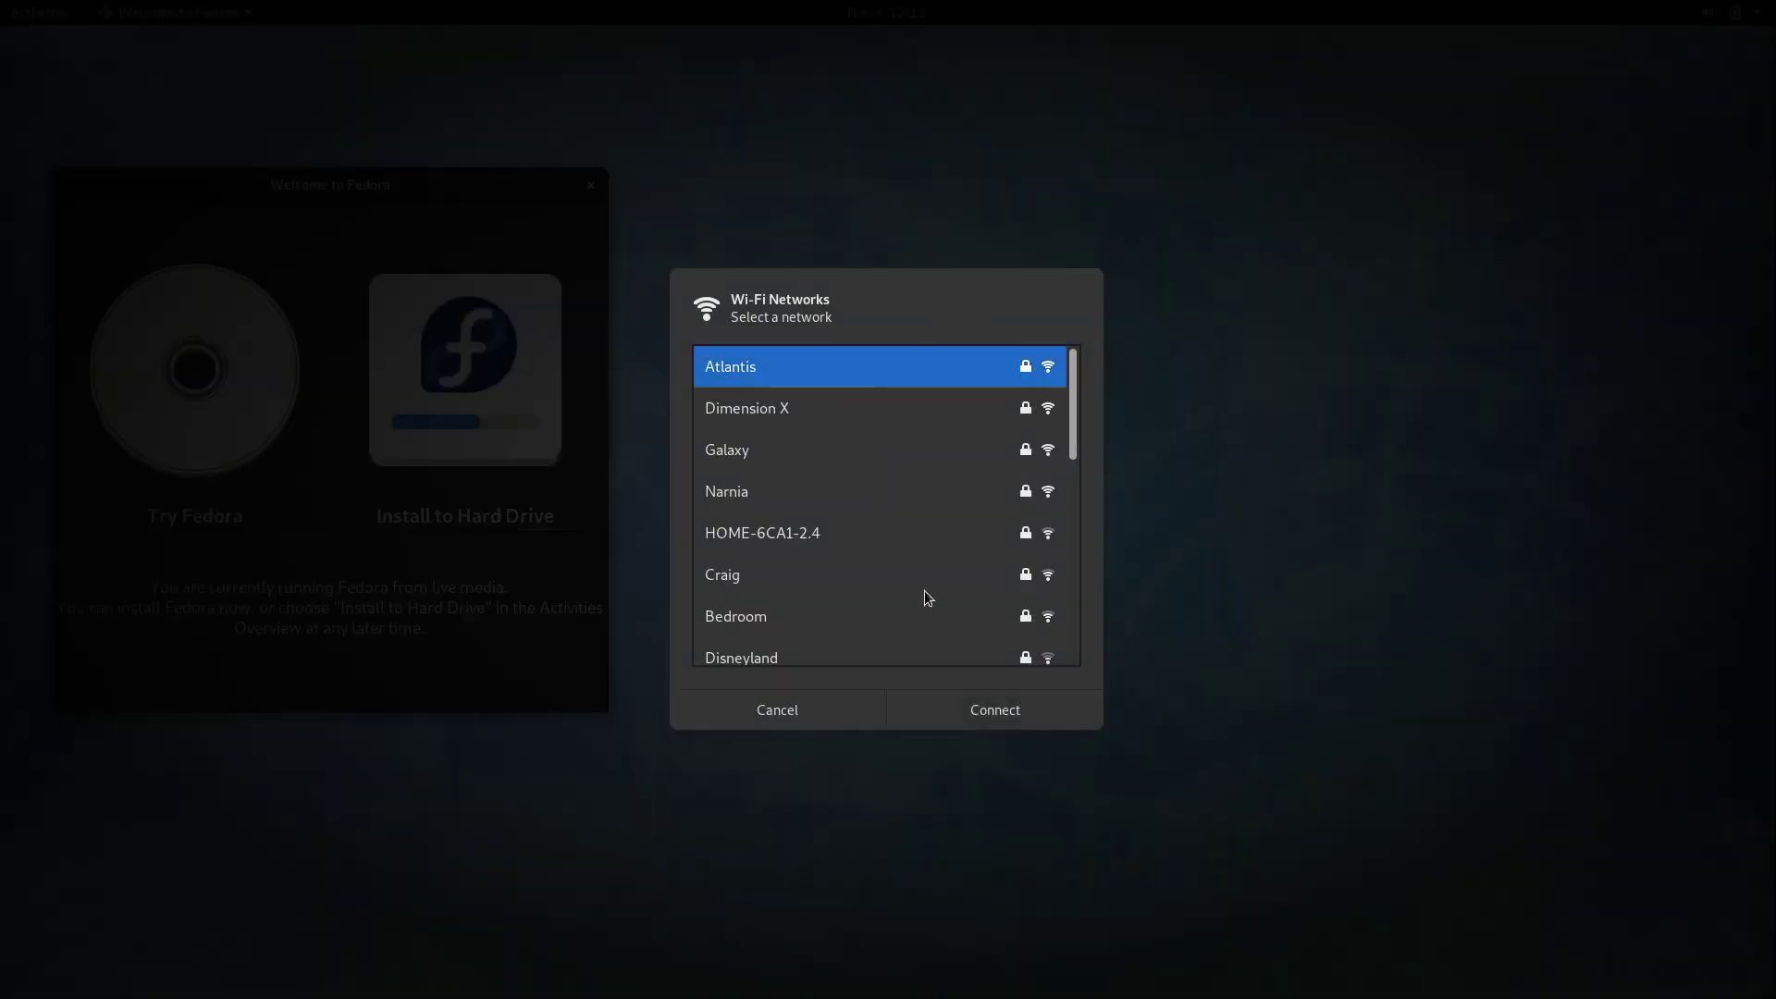
{"action": "left_click", "coordinate": [987, 713]}
{"action": "type", "text": "••••••••••••••••"}
{"action": "key", "text": "Return"}
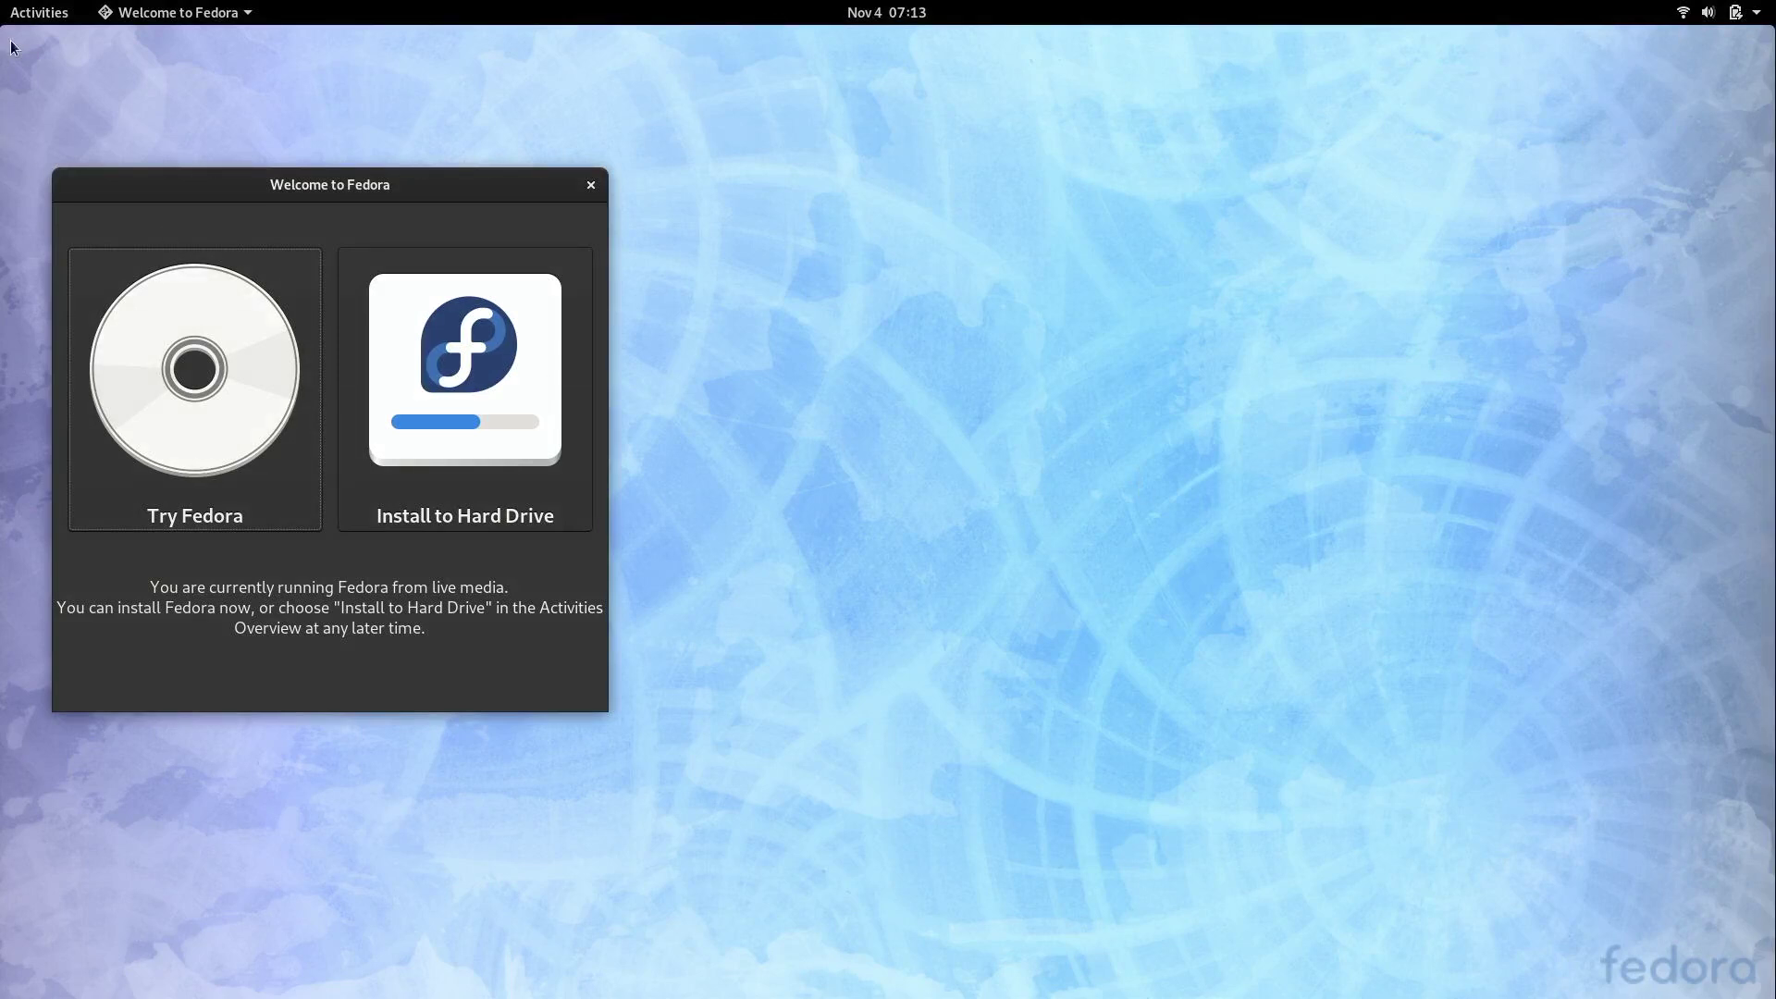
Load learnlinux.tv in Firefox to verify the connection, then close Firefox and both tabs
{"action": "left_click", "coordinate": [19, 12]}
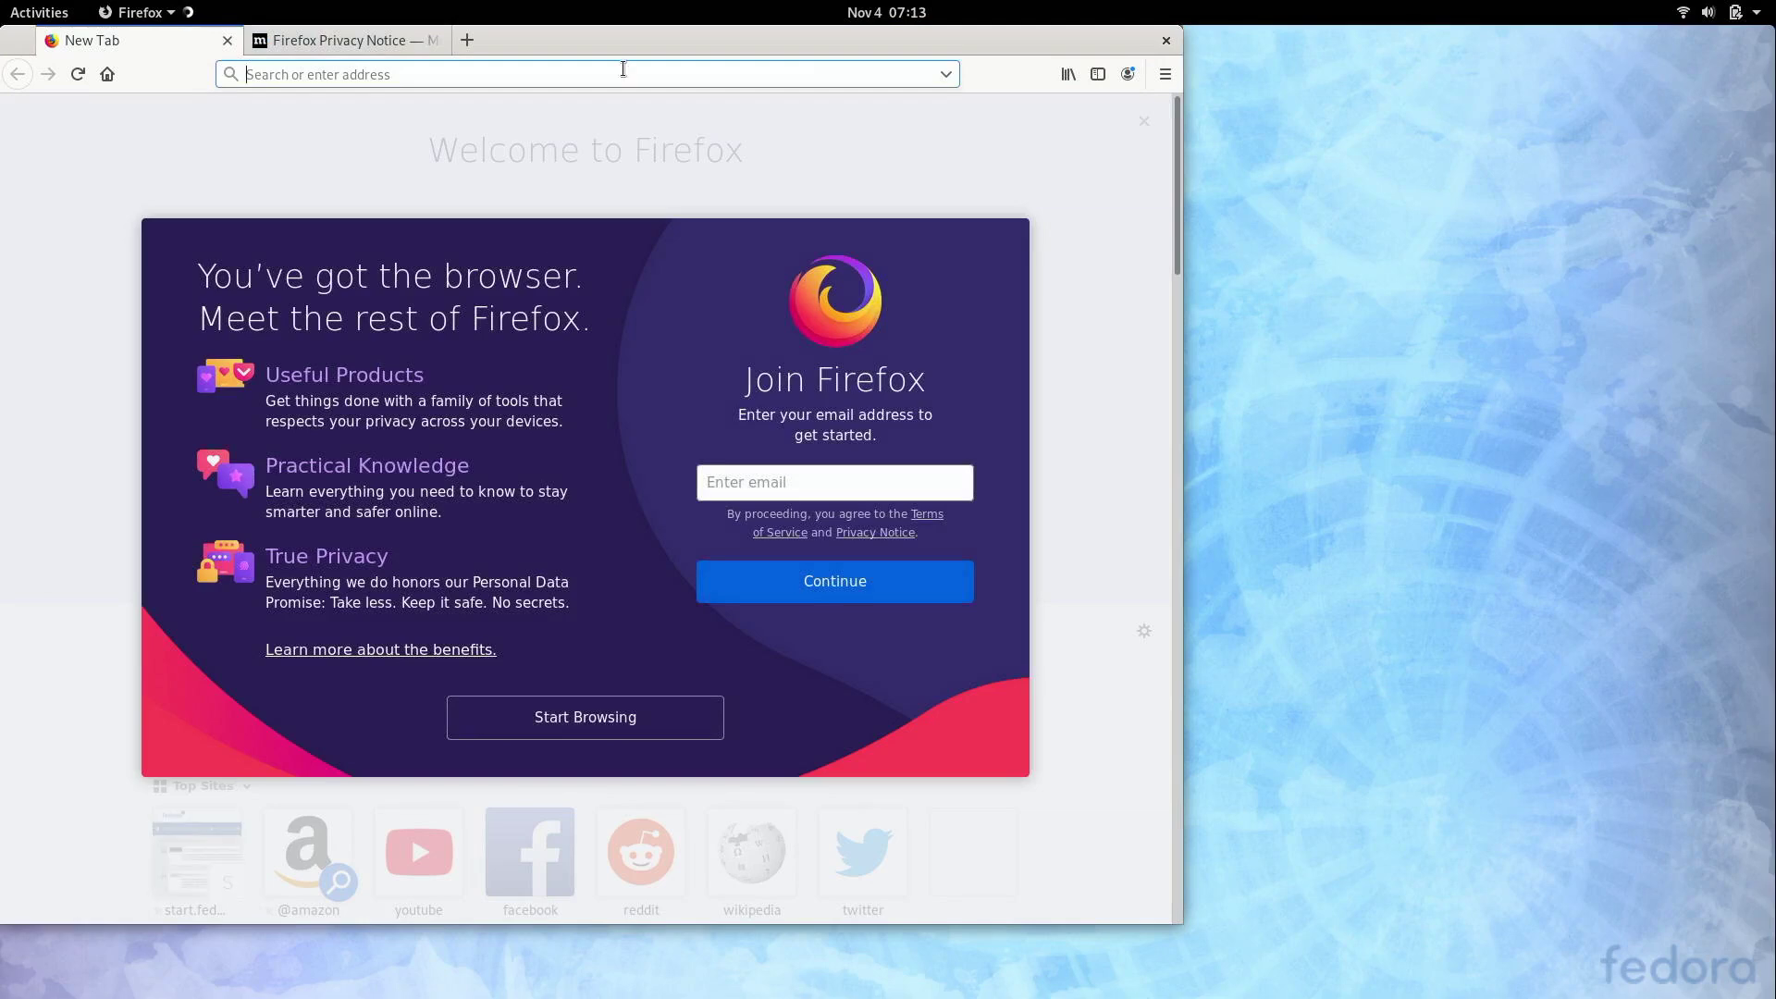
{"action": "type", "text": "learn"}
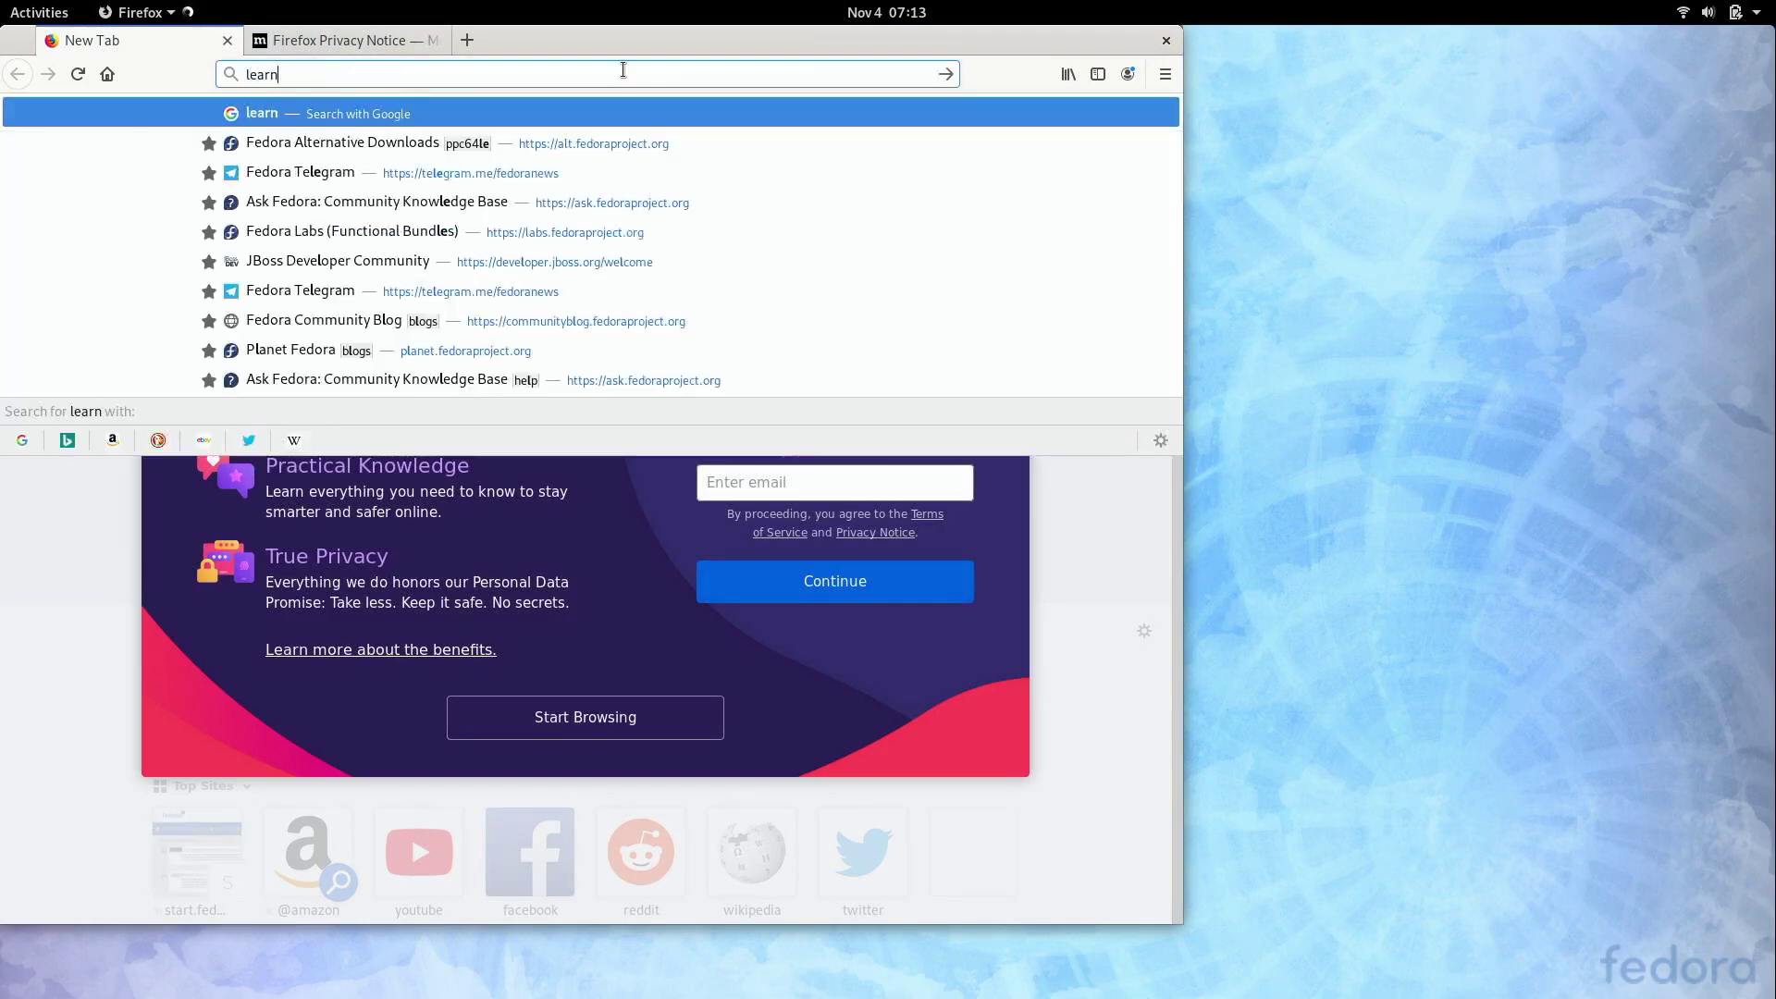
{"action": "type", "text": "linux.tv"}
{"action": "key", "text": "Return"}
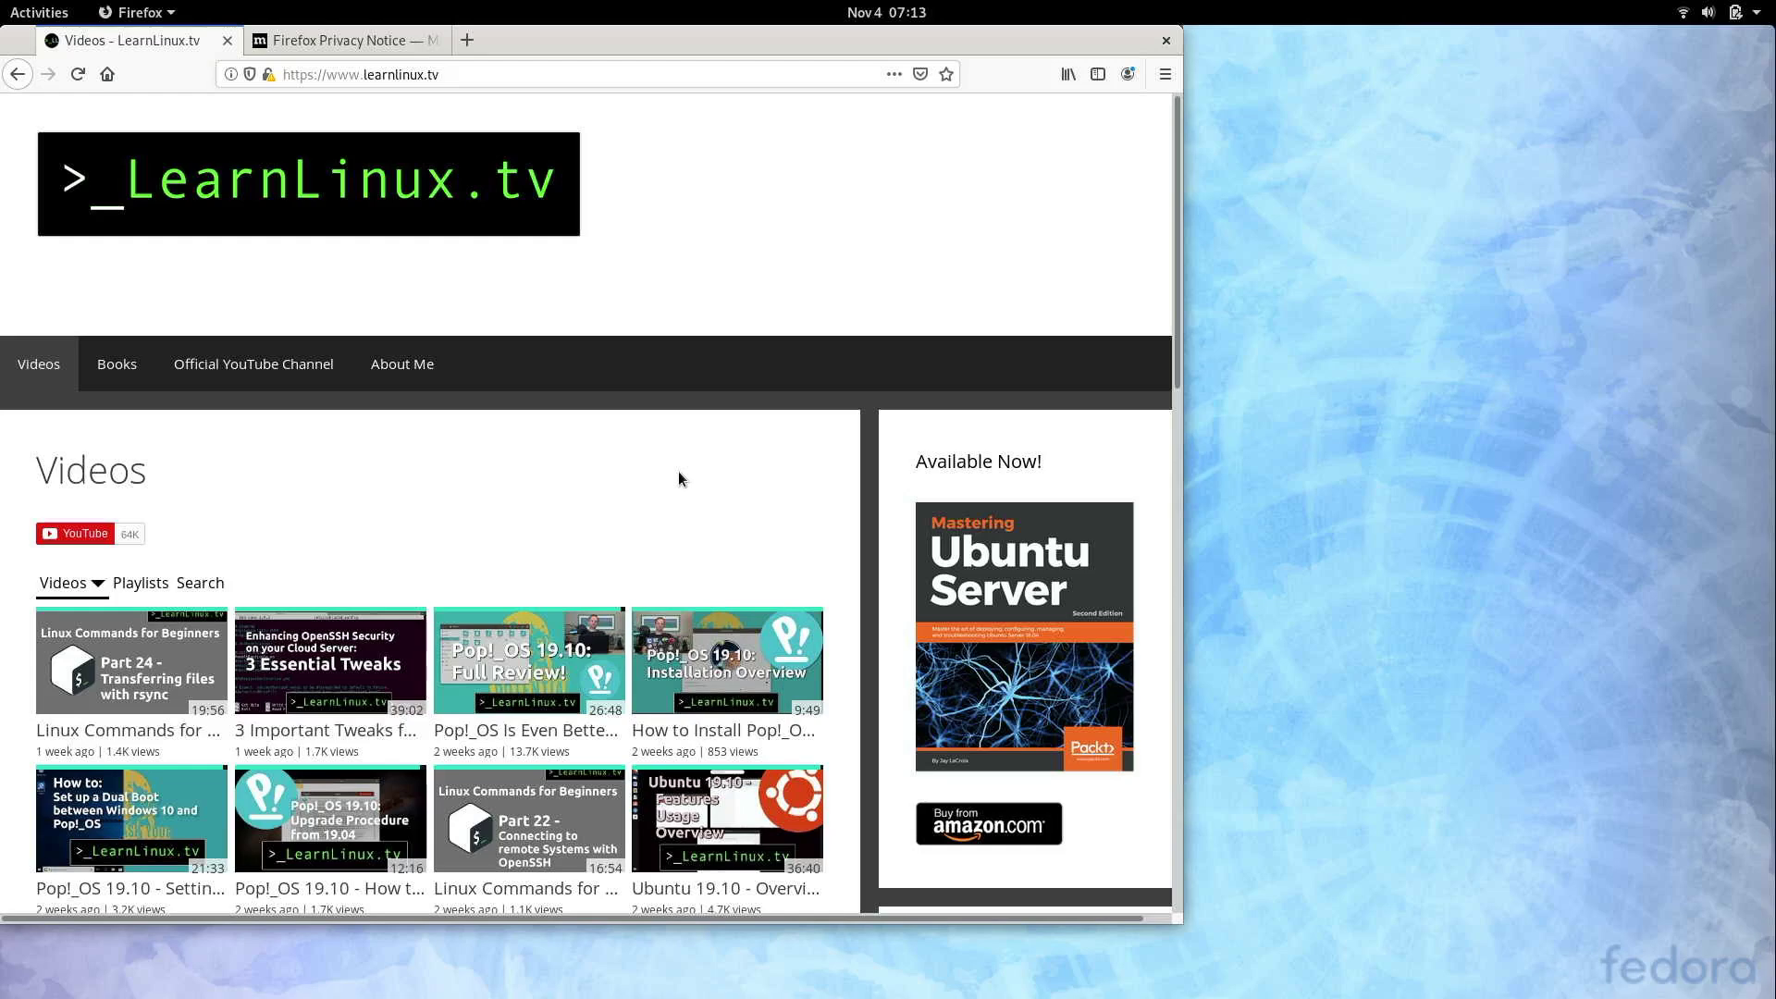
{"action": "left_click", "coordinate": [1165, 39]}
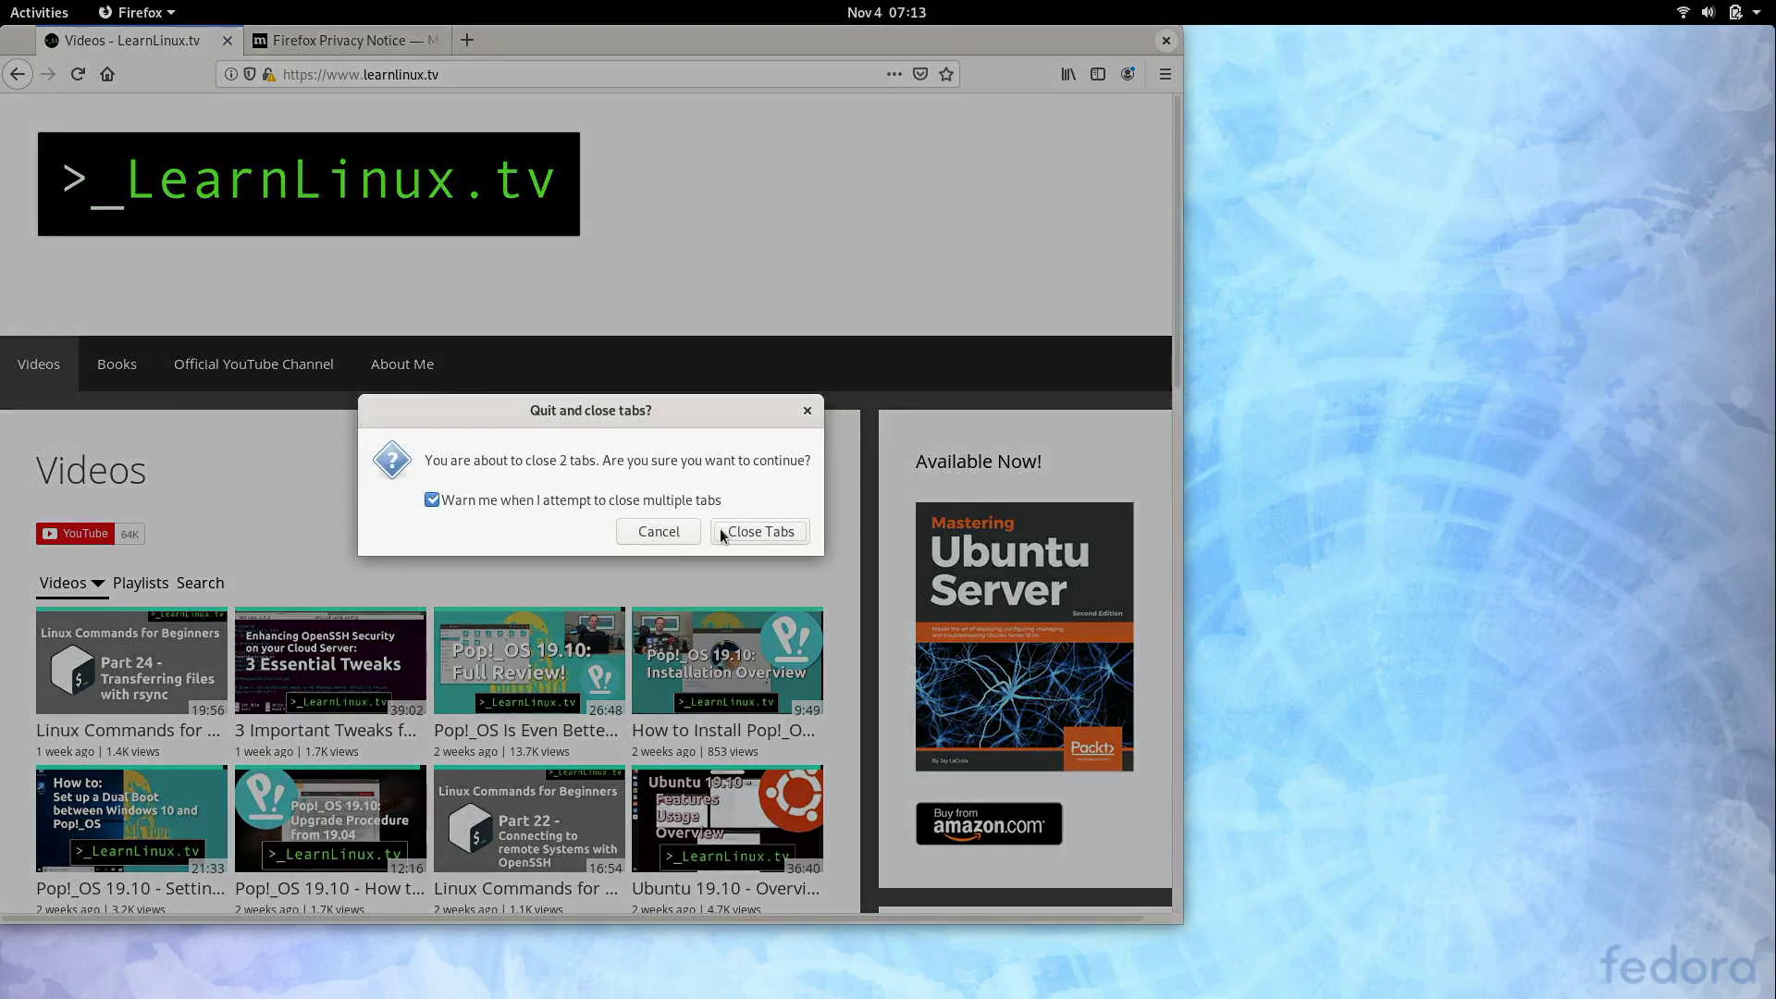
{"action": "left_click", "coordinate": [722, 529]}
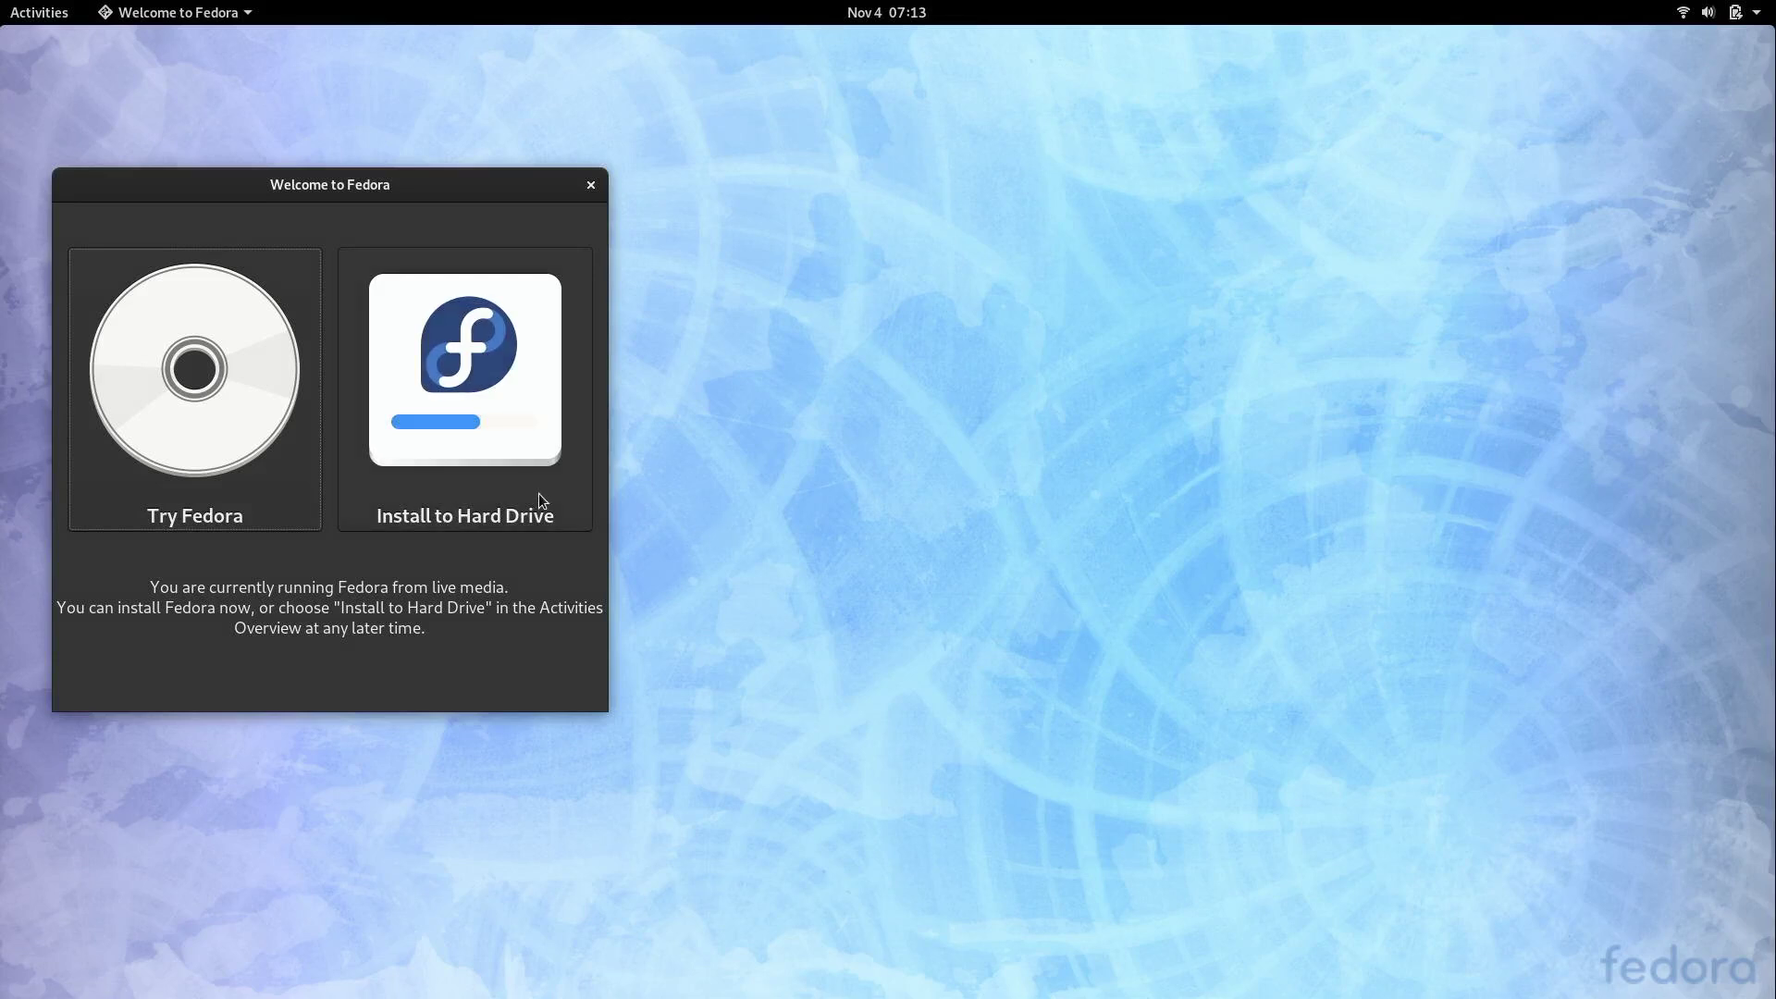
Launch Install to Hard Drive and keep English (United States) as the installer language
{"action": "left_click", "coordinate": [541, 490]}
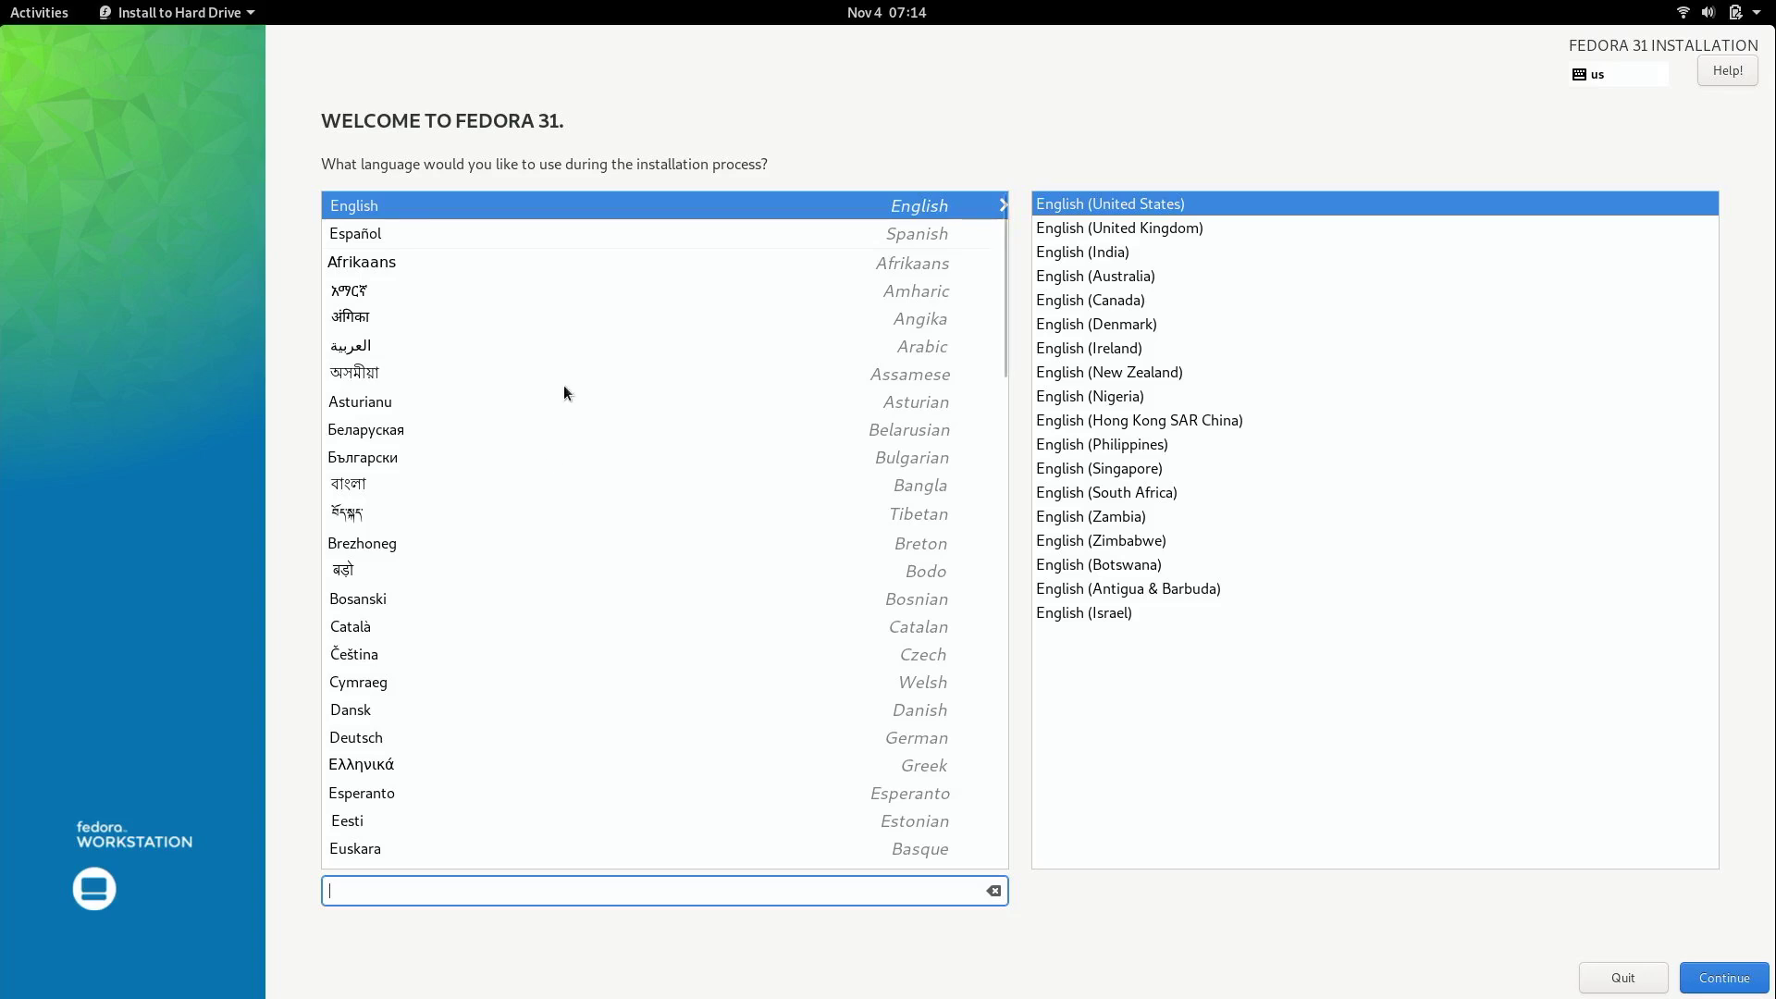
{"action": "left_click", "coordinate": [1729, 978]}
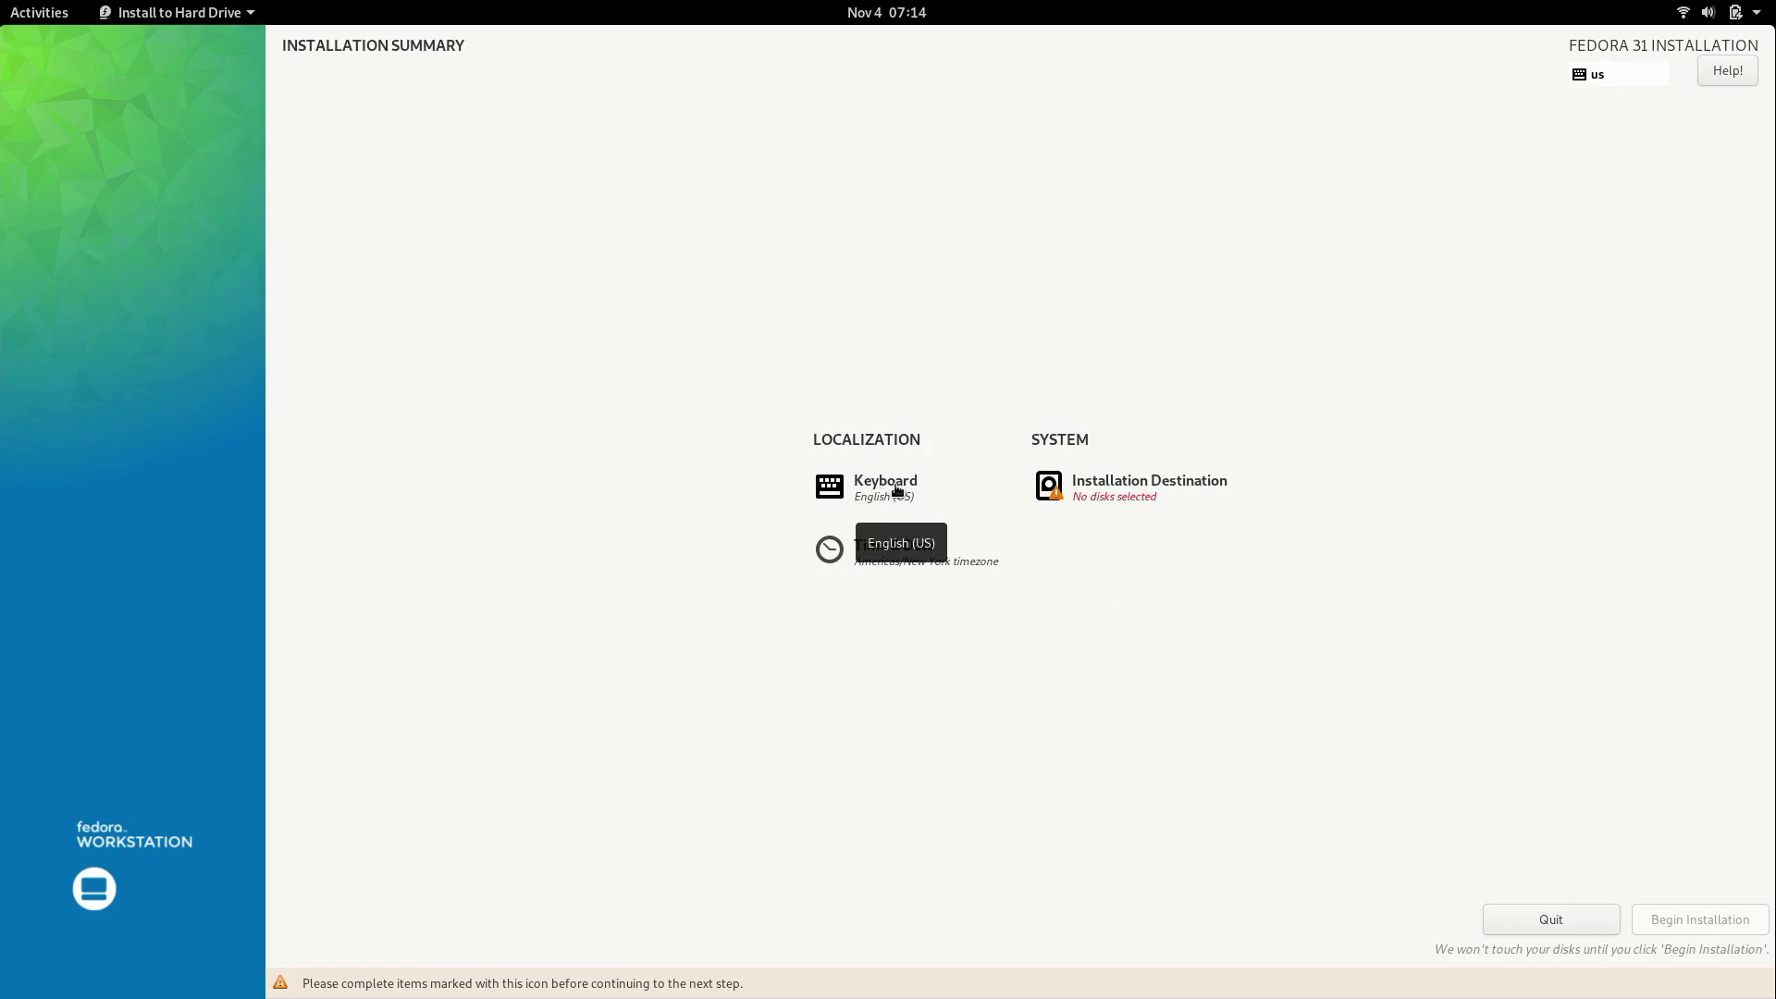
{"action": "left_click", "coordinate": [896, 491]}
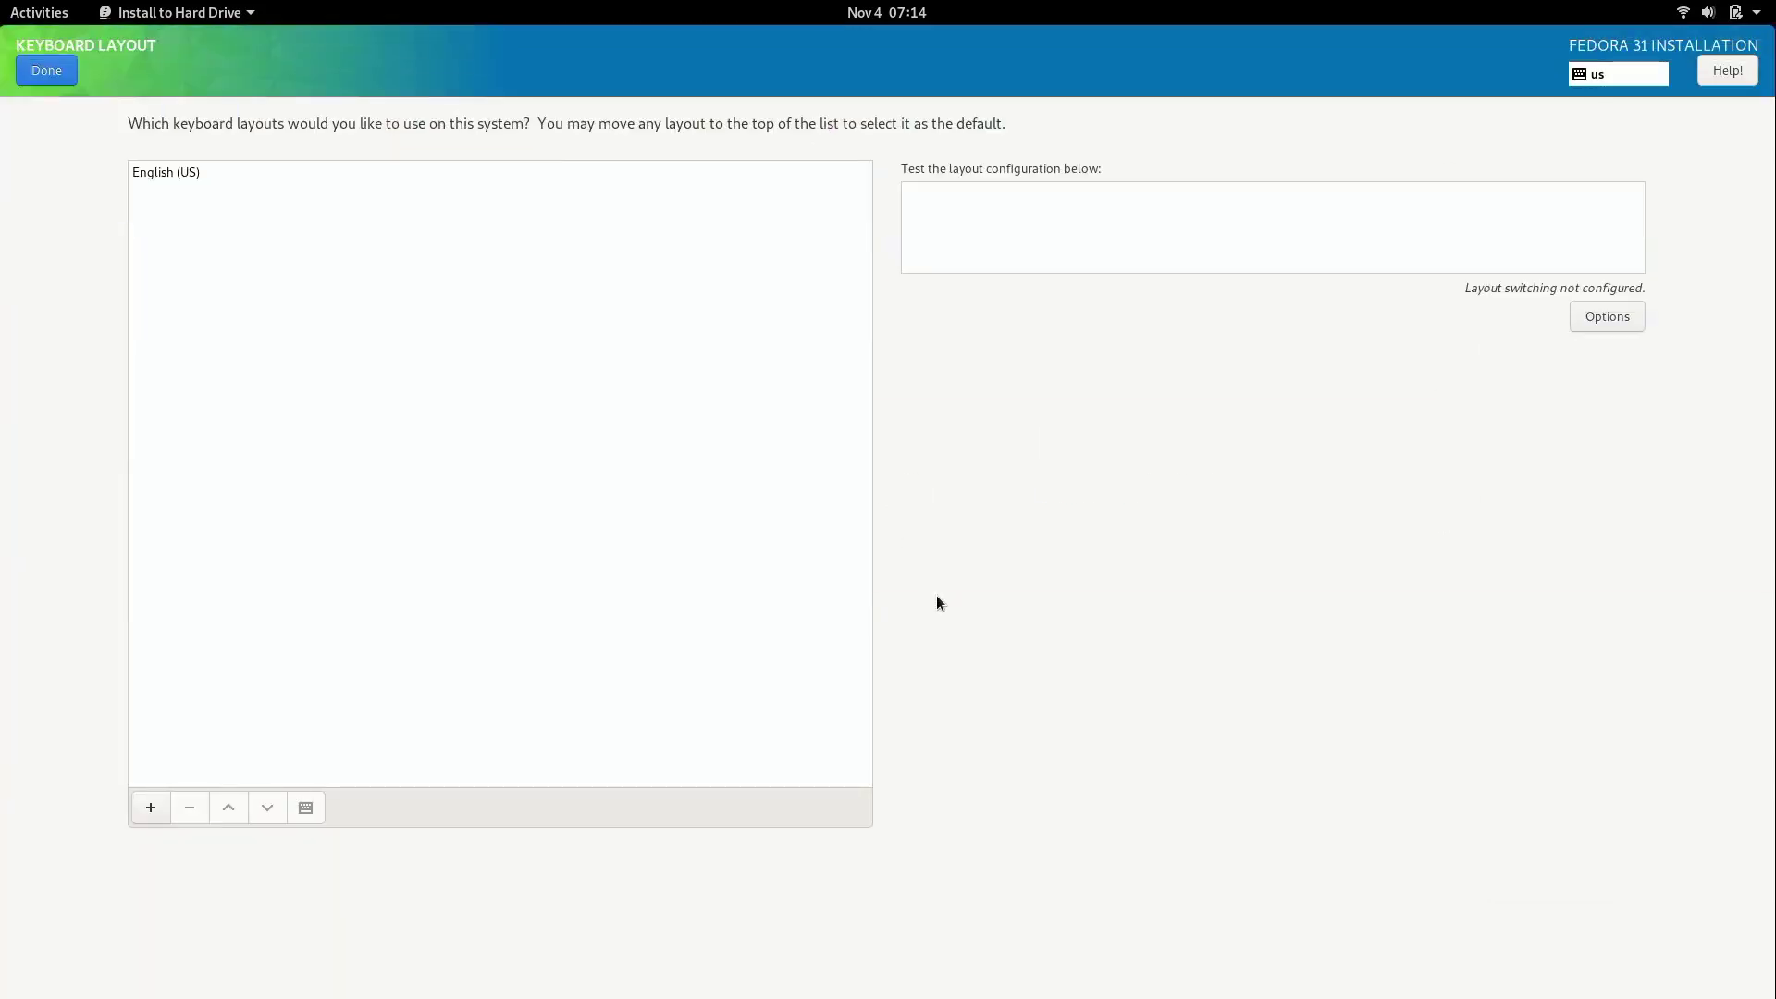
{"action": "left_click", "coordinate": [152, 810]}
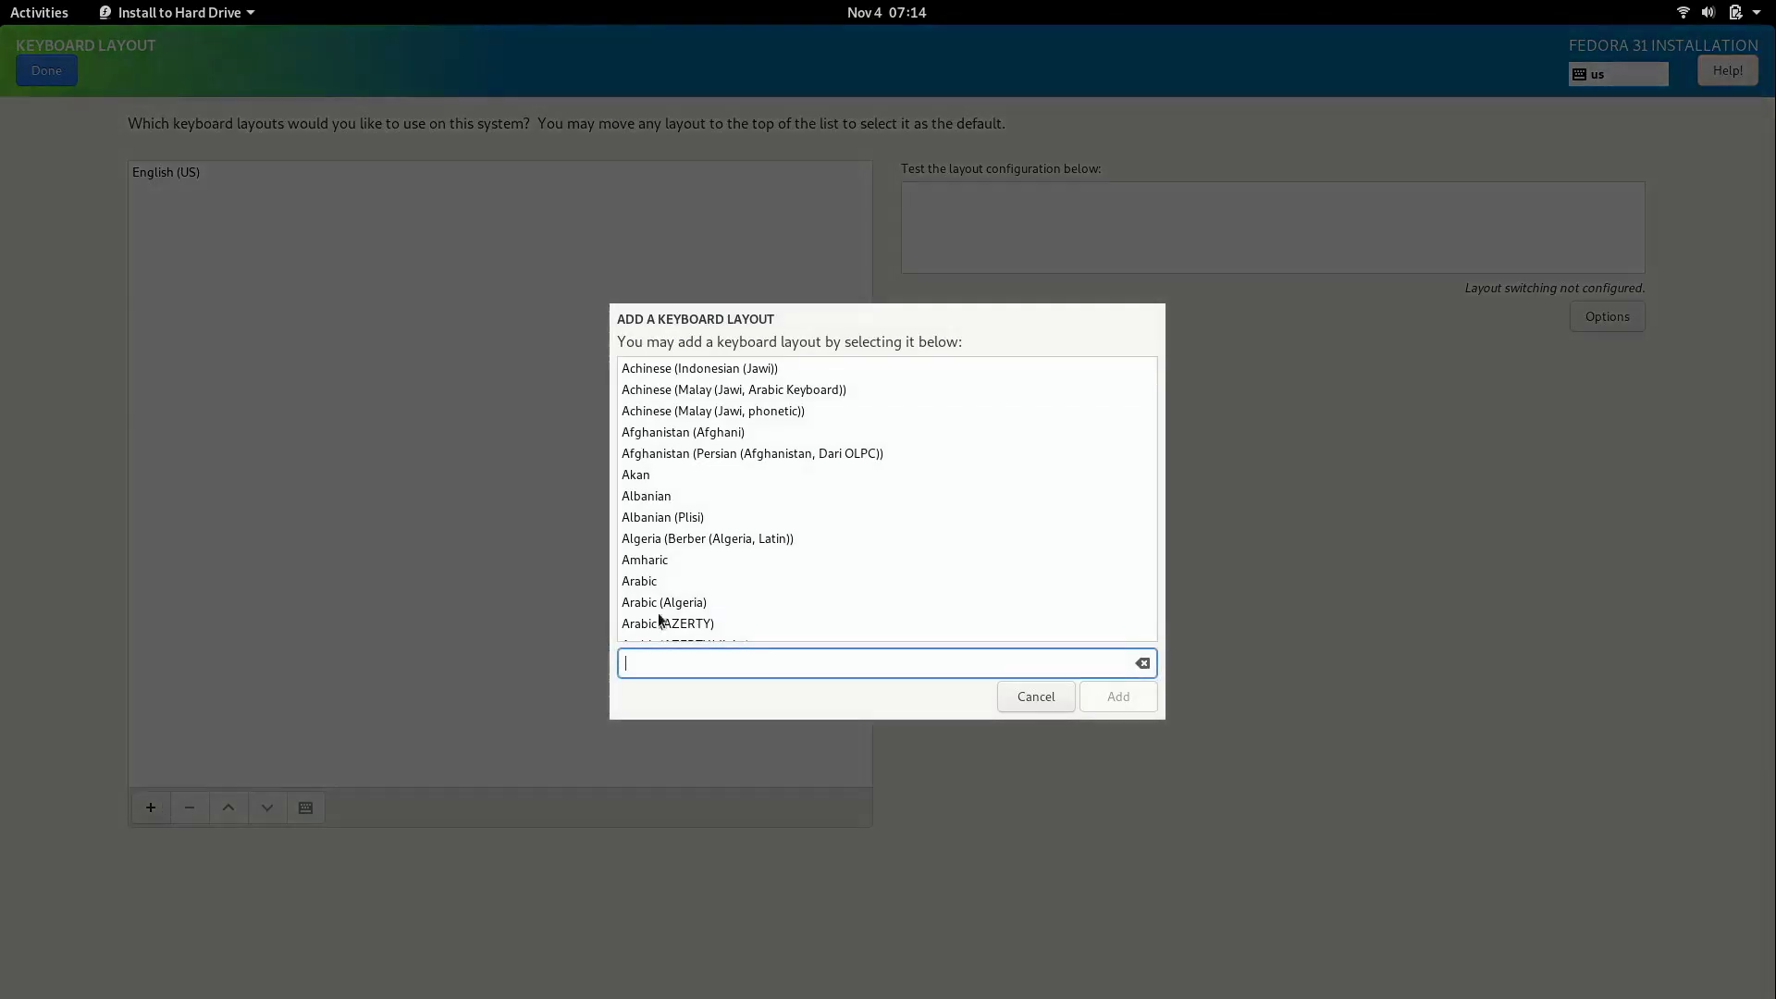
{"action": "scroll", "coordinate": [719, 508], "scroll_direction": "down", "scroll_amount": 10}
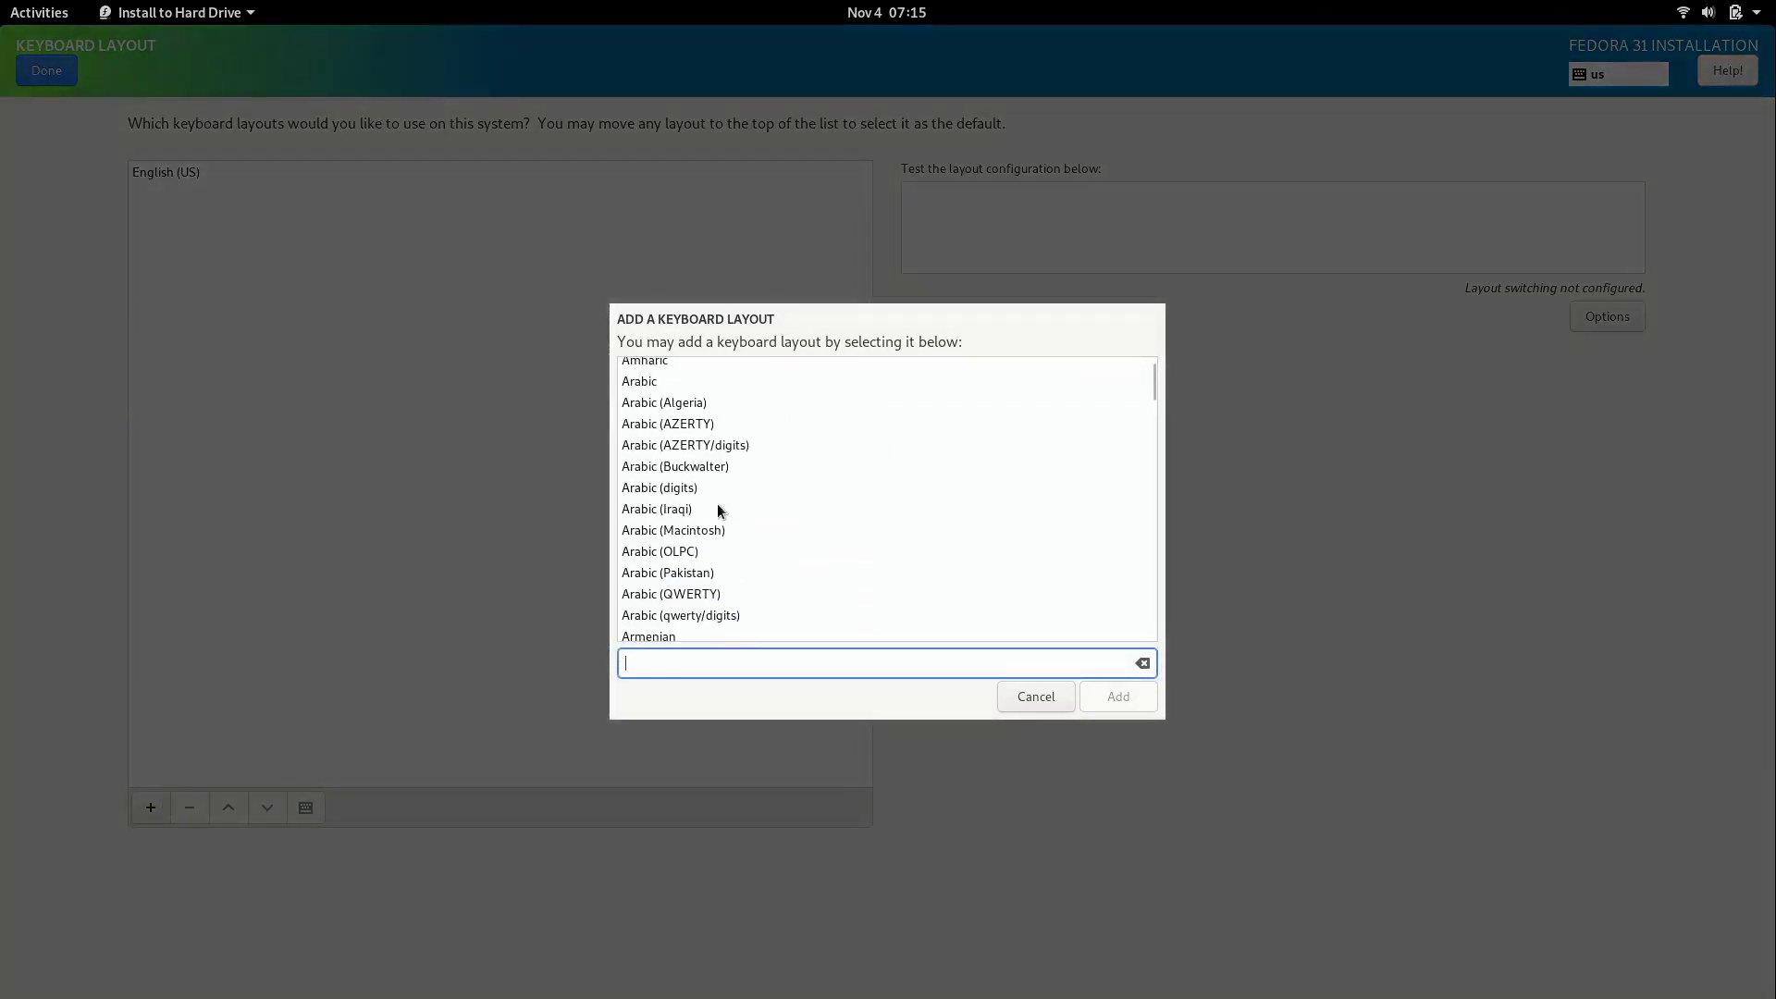
{"action": "scroll", "coordinate": [726, 511], "scroll_direction": "down", "scroll_amount": 10}
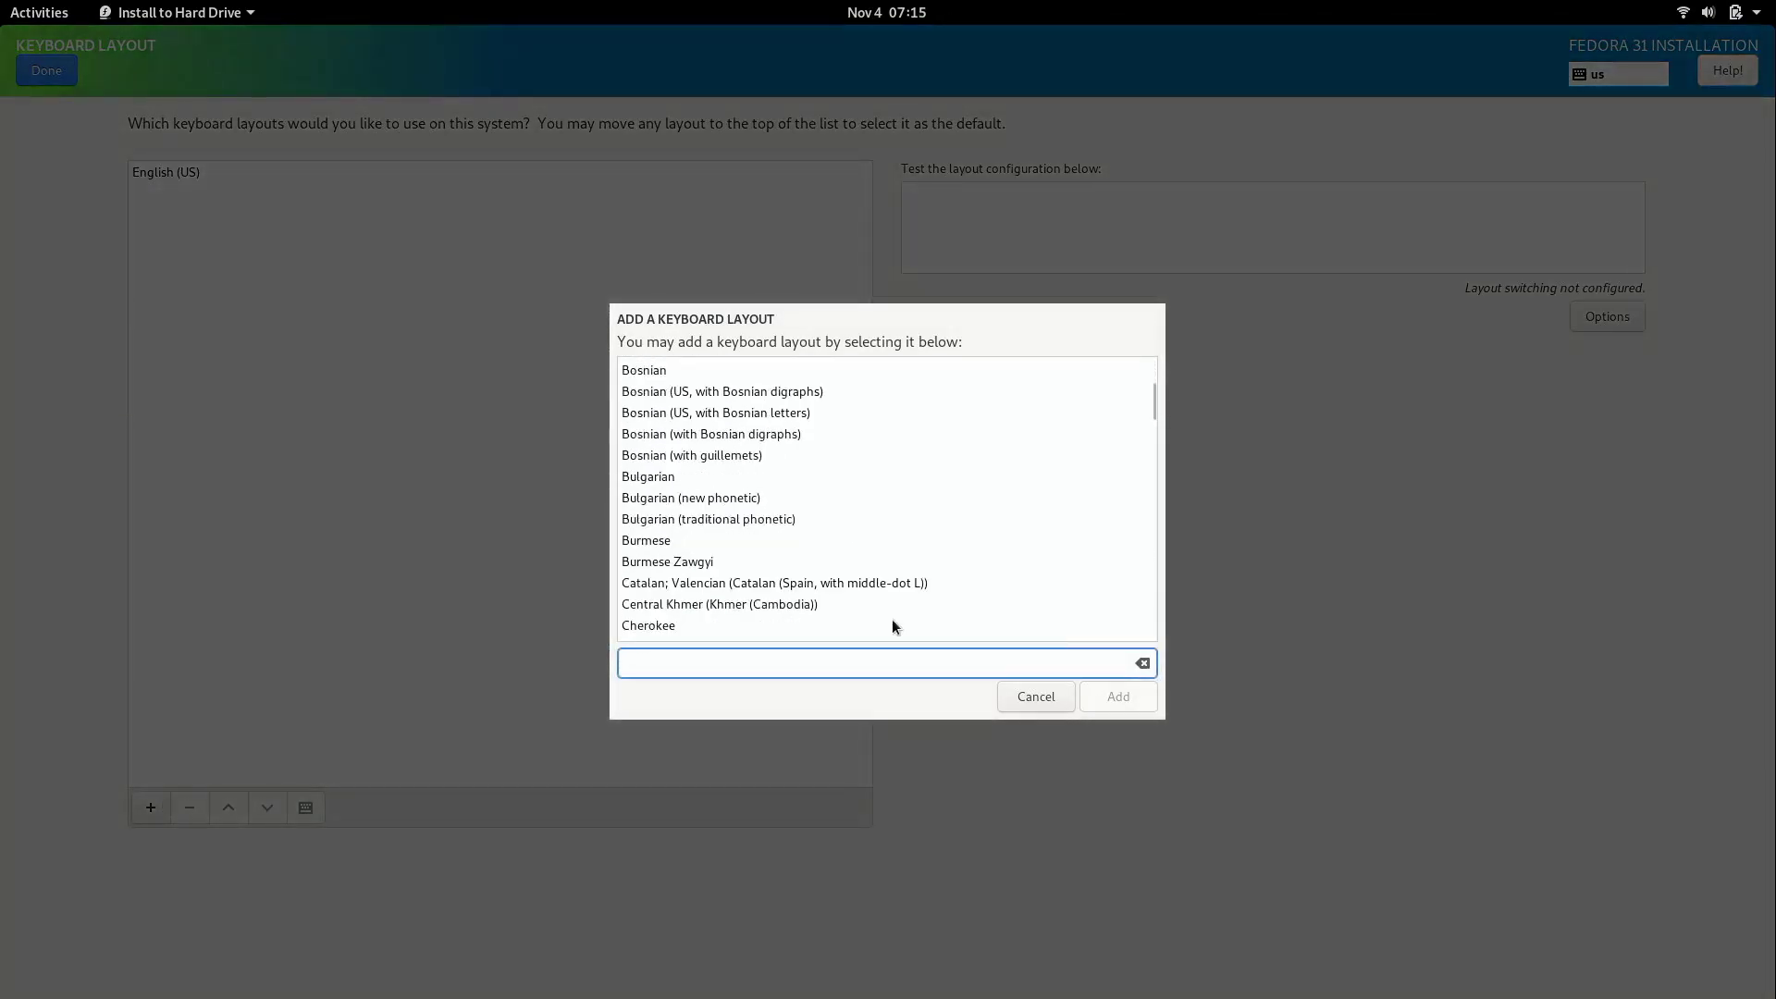
{"action": "left_click", "coordinate": [1042, 695]}
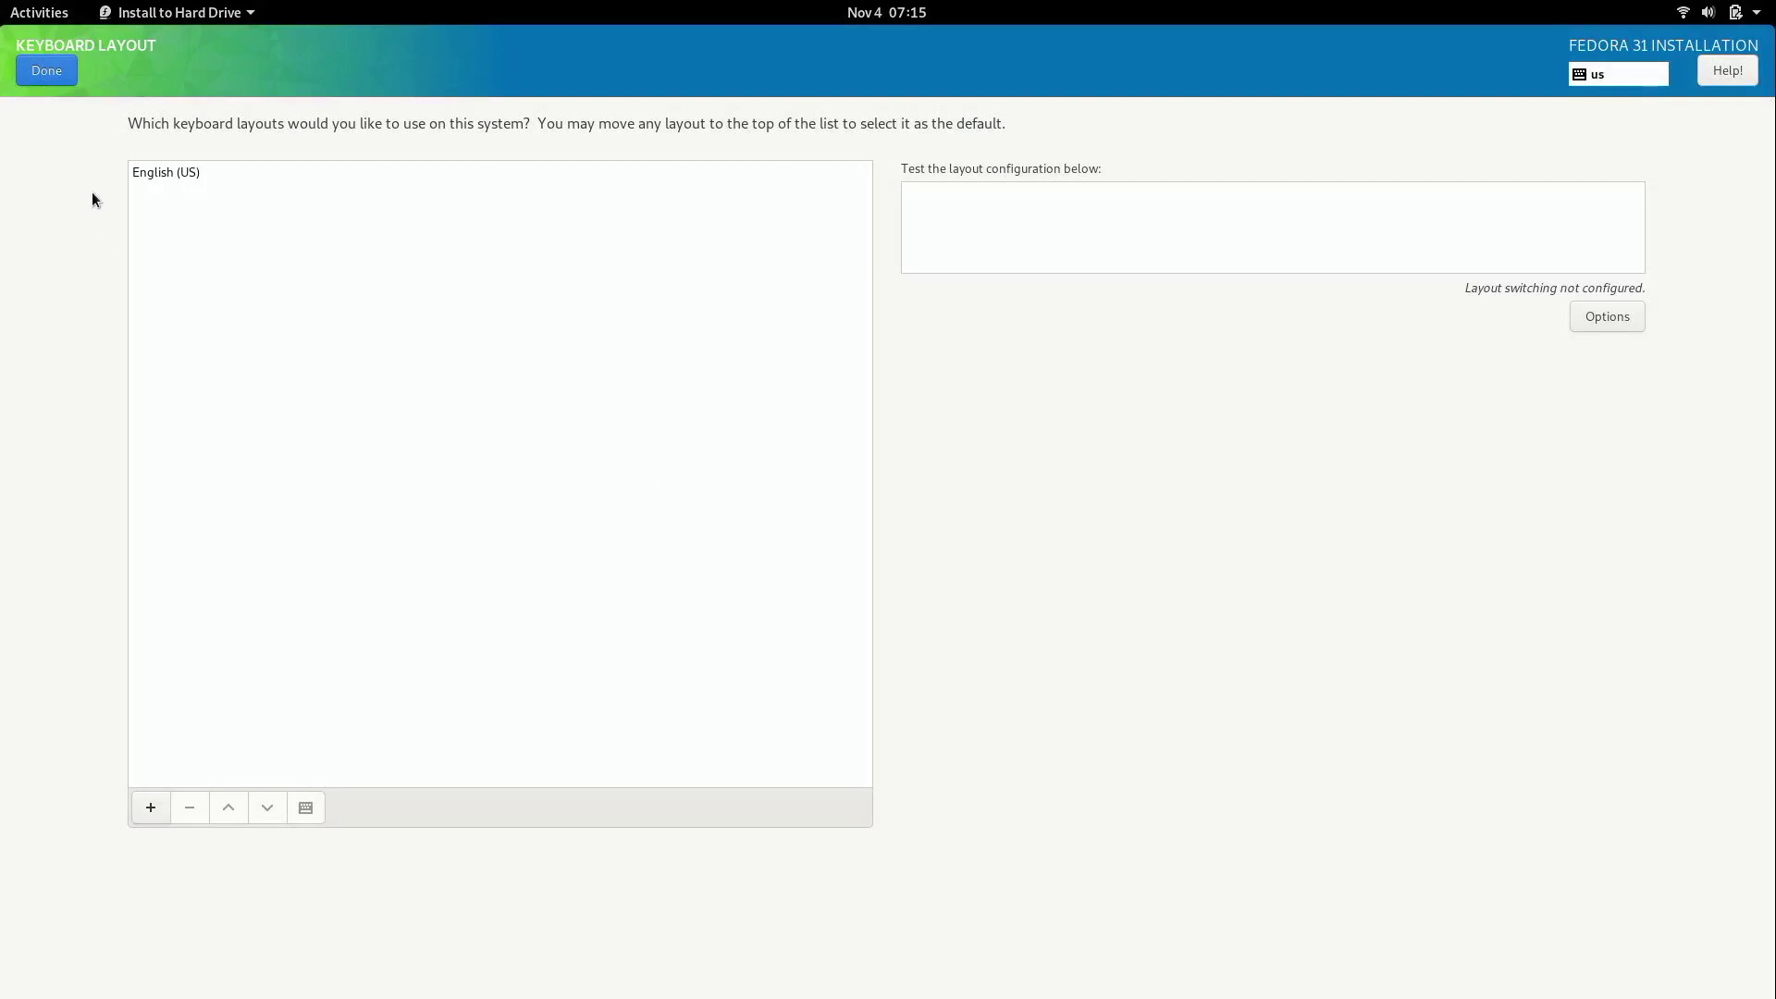
{"action": "left_click", "coordinate": [46, 72]}
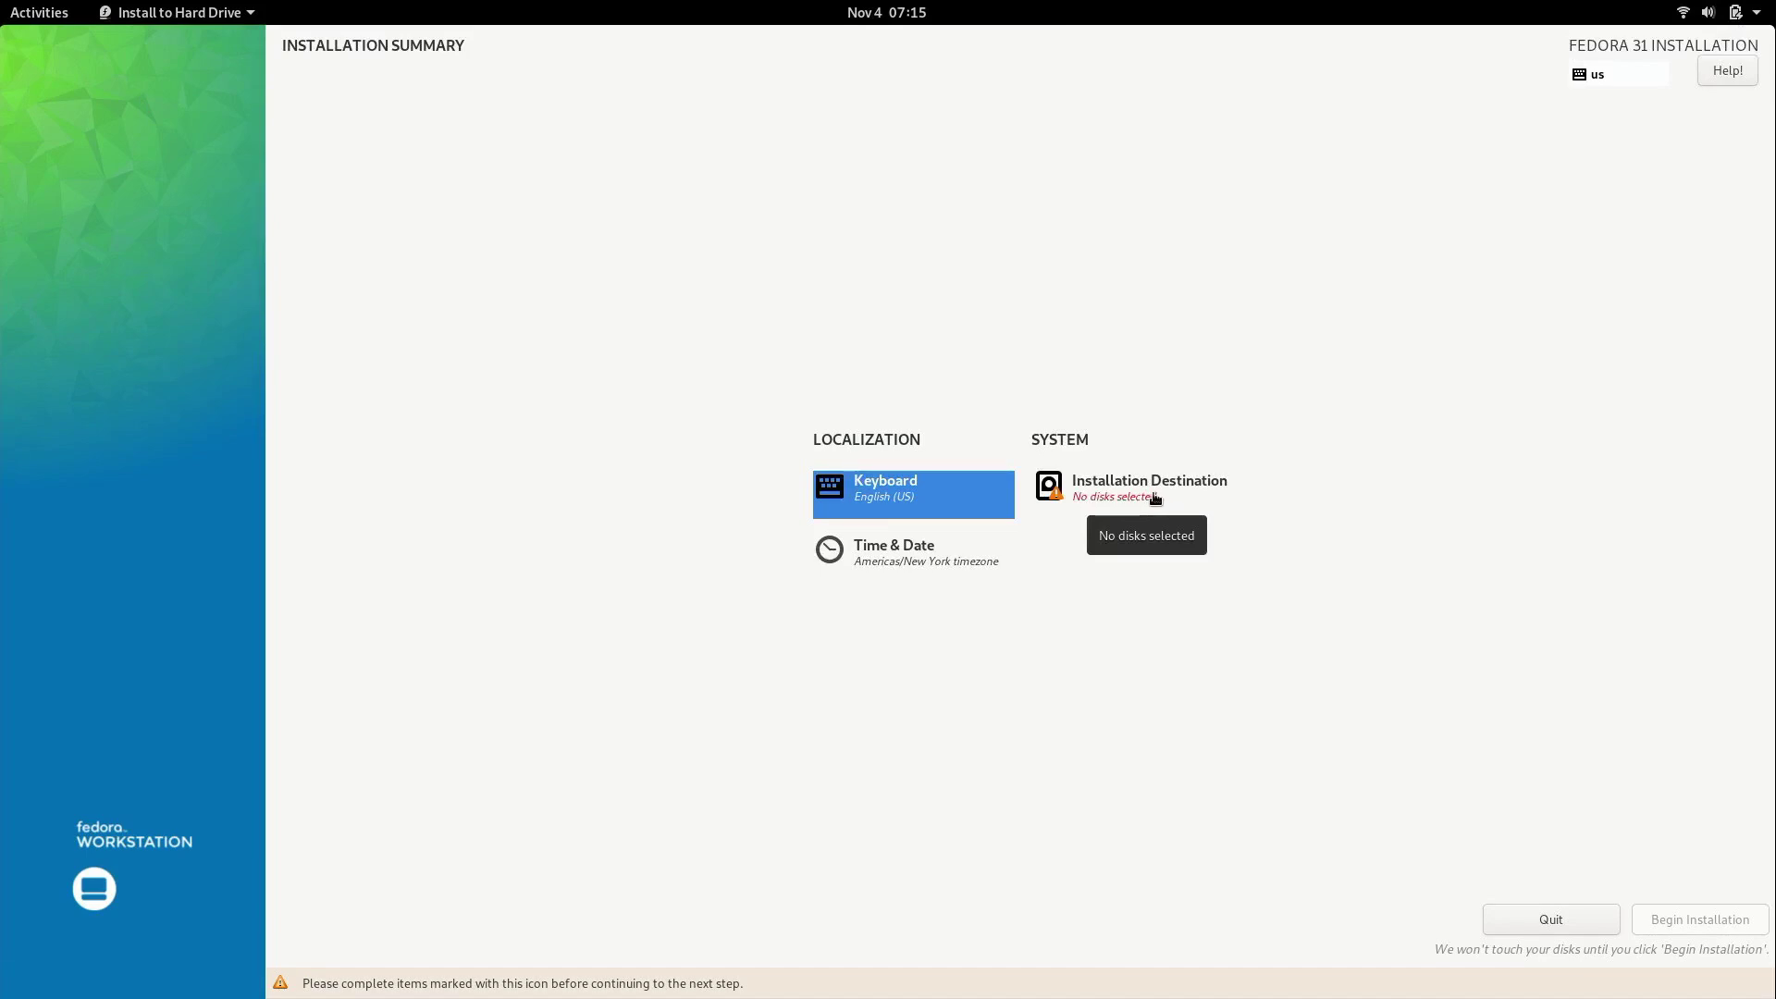
Select the 465.76 GiB Samsung SSD as the destination with 'Encrypt my data' enabled
{"action": "left_click", "coordinate": [1153, 497]}
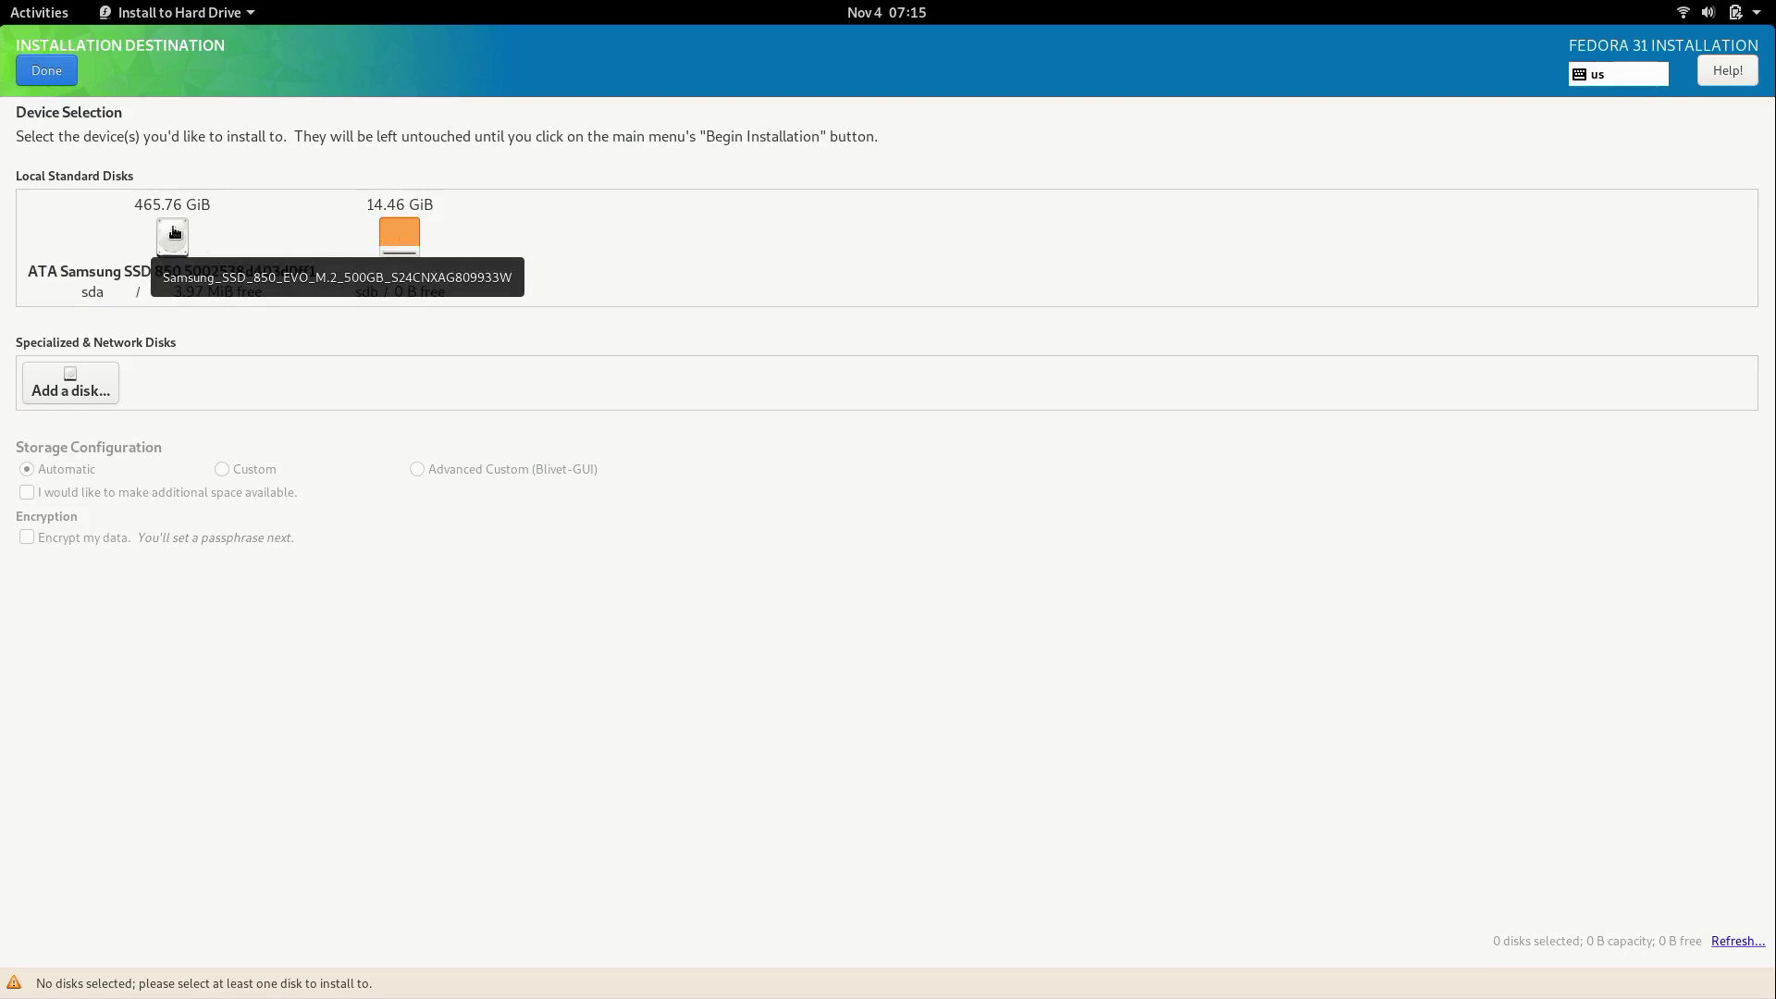
{"action": "left_click", "coordinate": [174, 232]}
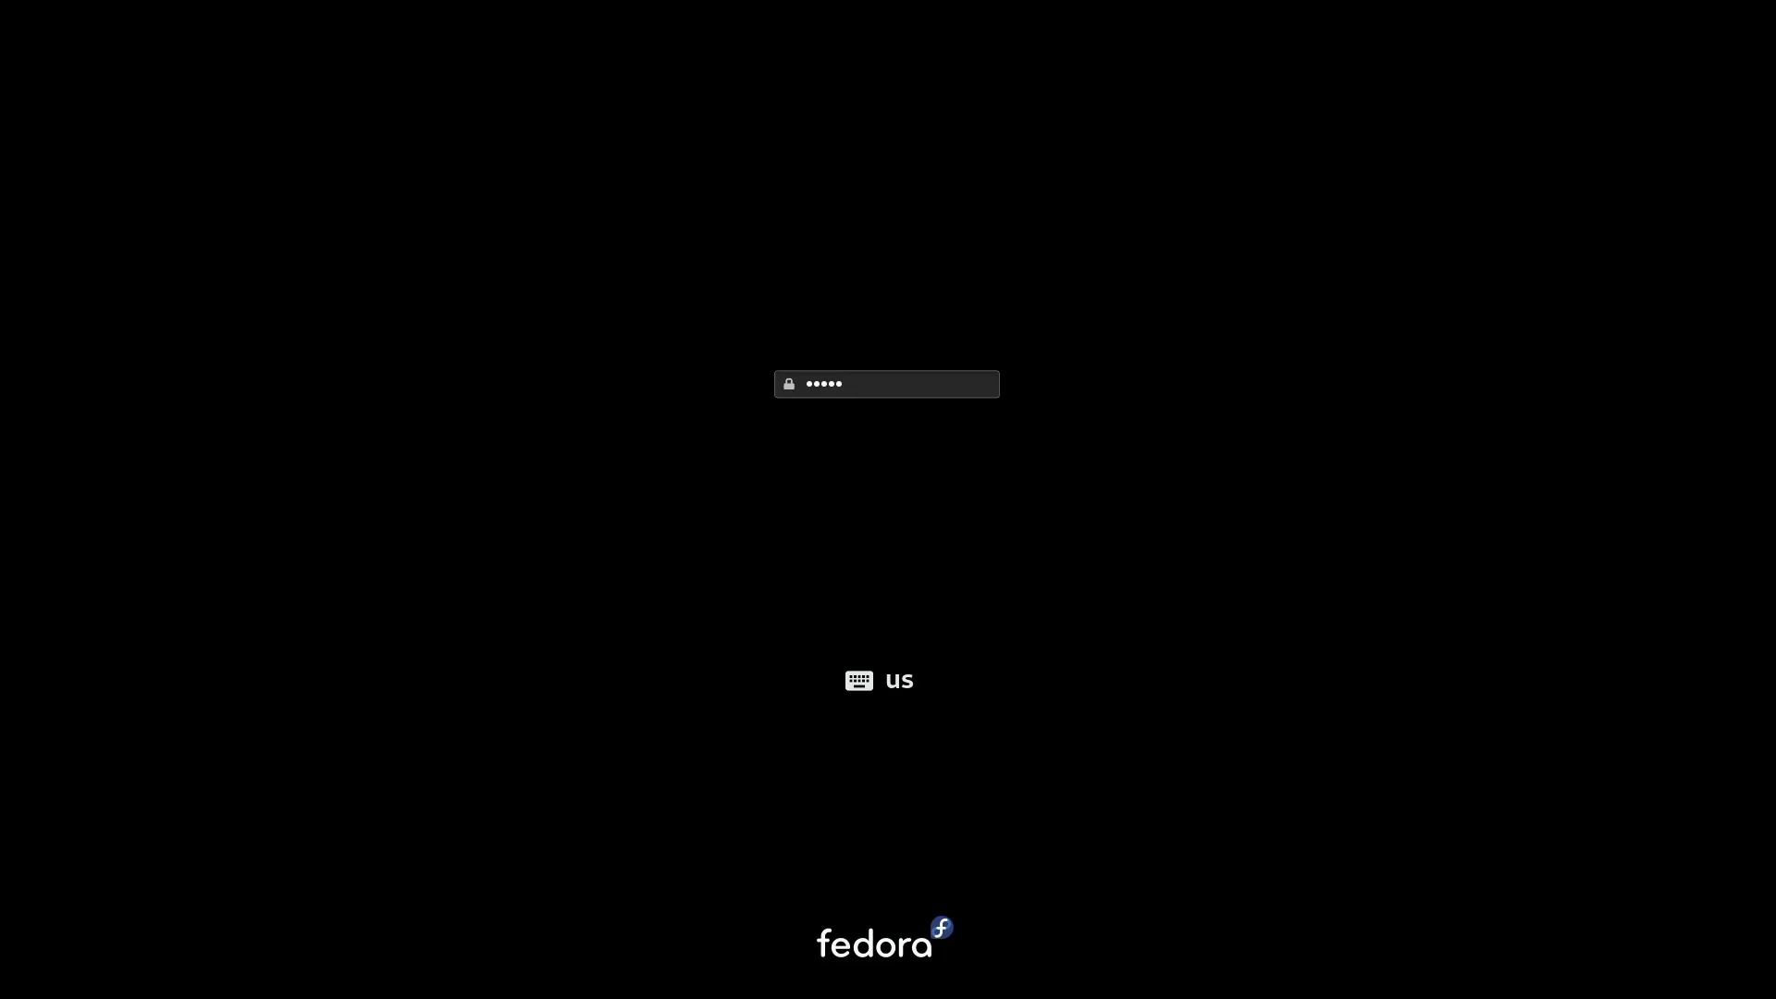
{"action": "type", "text": "••"}
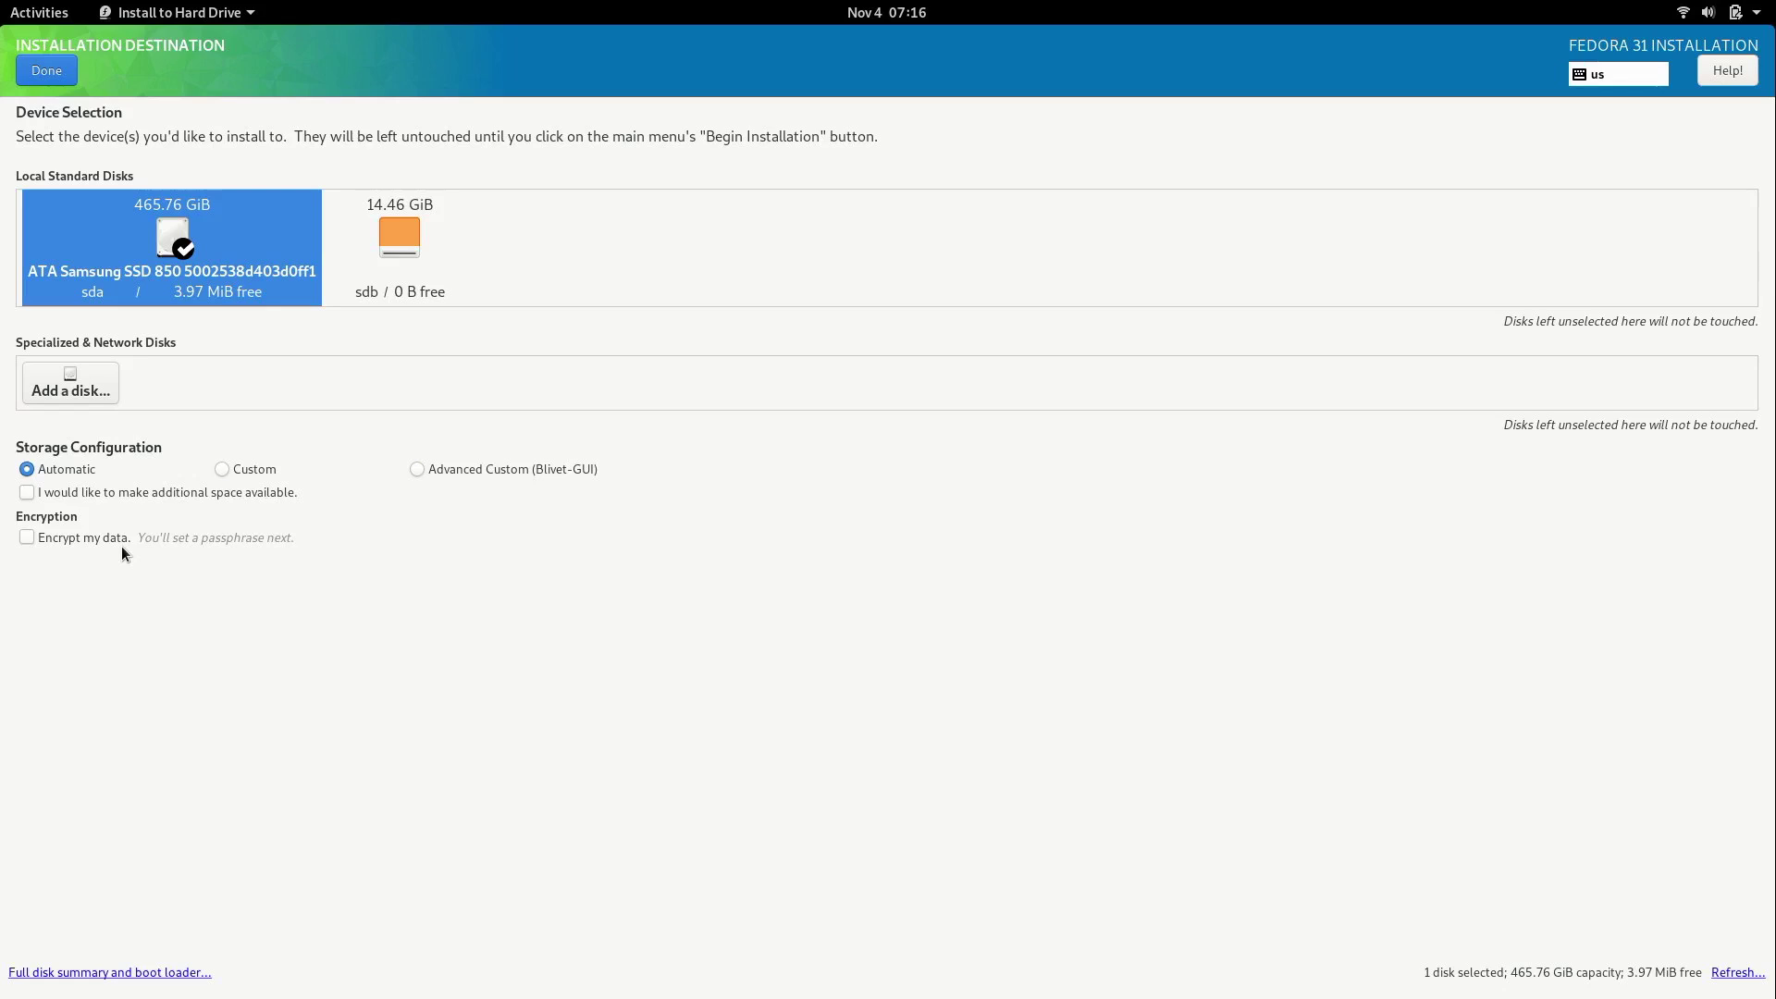
{"action": "left_click", "coordinate": [26, 537]}
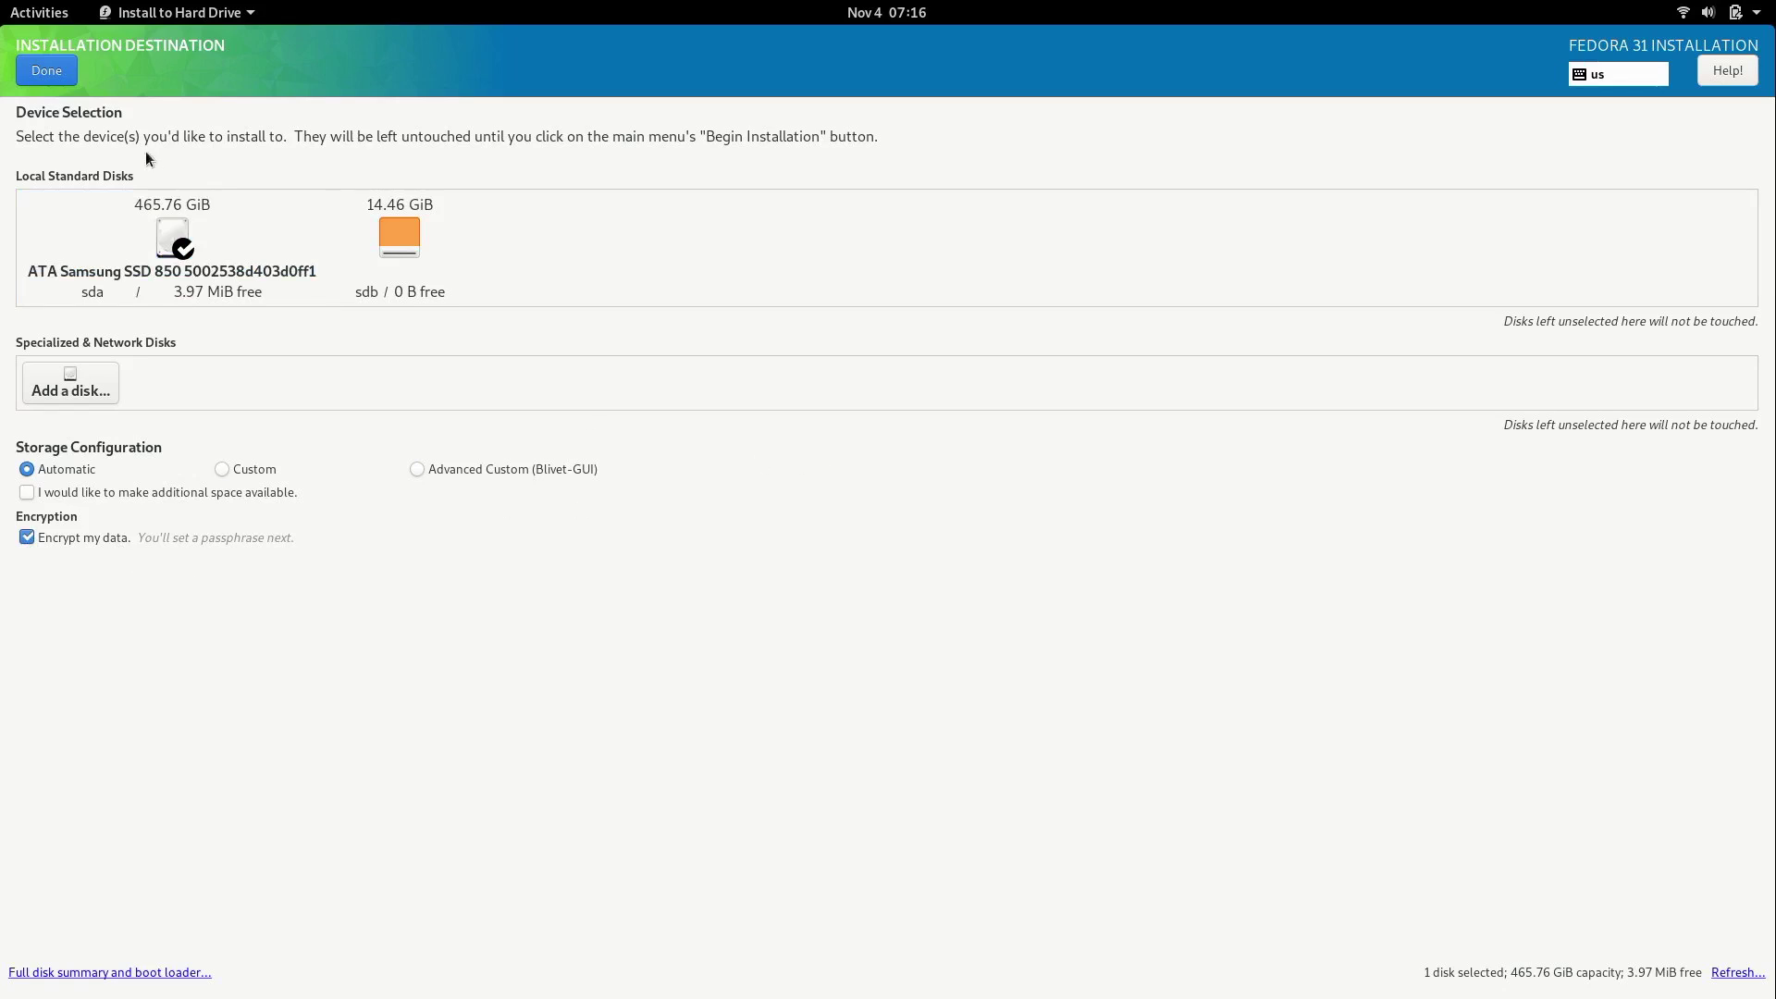
{"action": "left_click", "coordinate": [44, 72]}
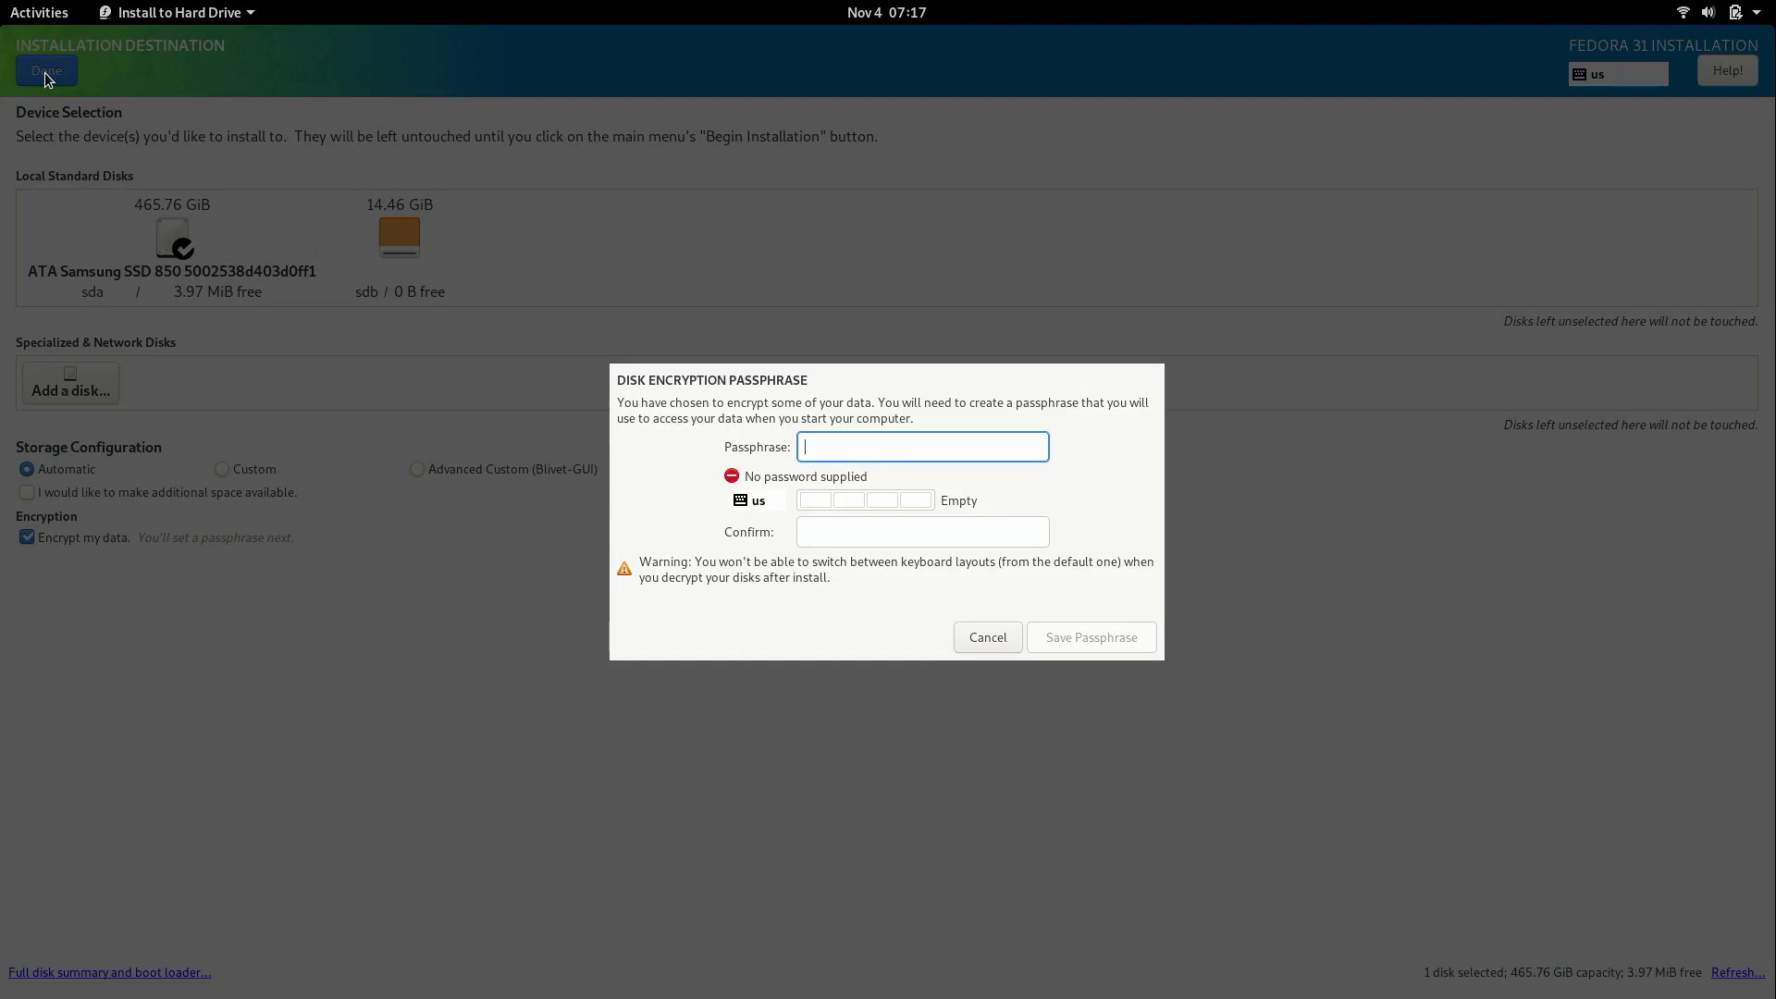
Enter and confirm the disk encryption passphrase, then save it
{"action": "type", "text": "••••••••••••"}
{"action": "key", "text": "Tab"}
{"action": "type", "text": "••••••••••••"}
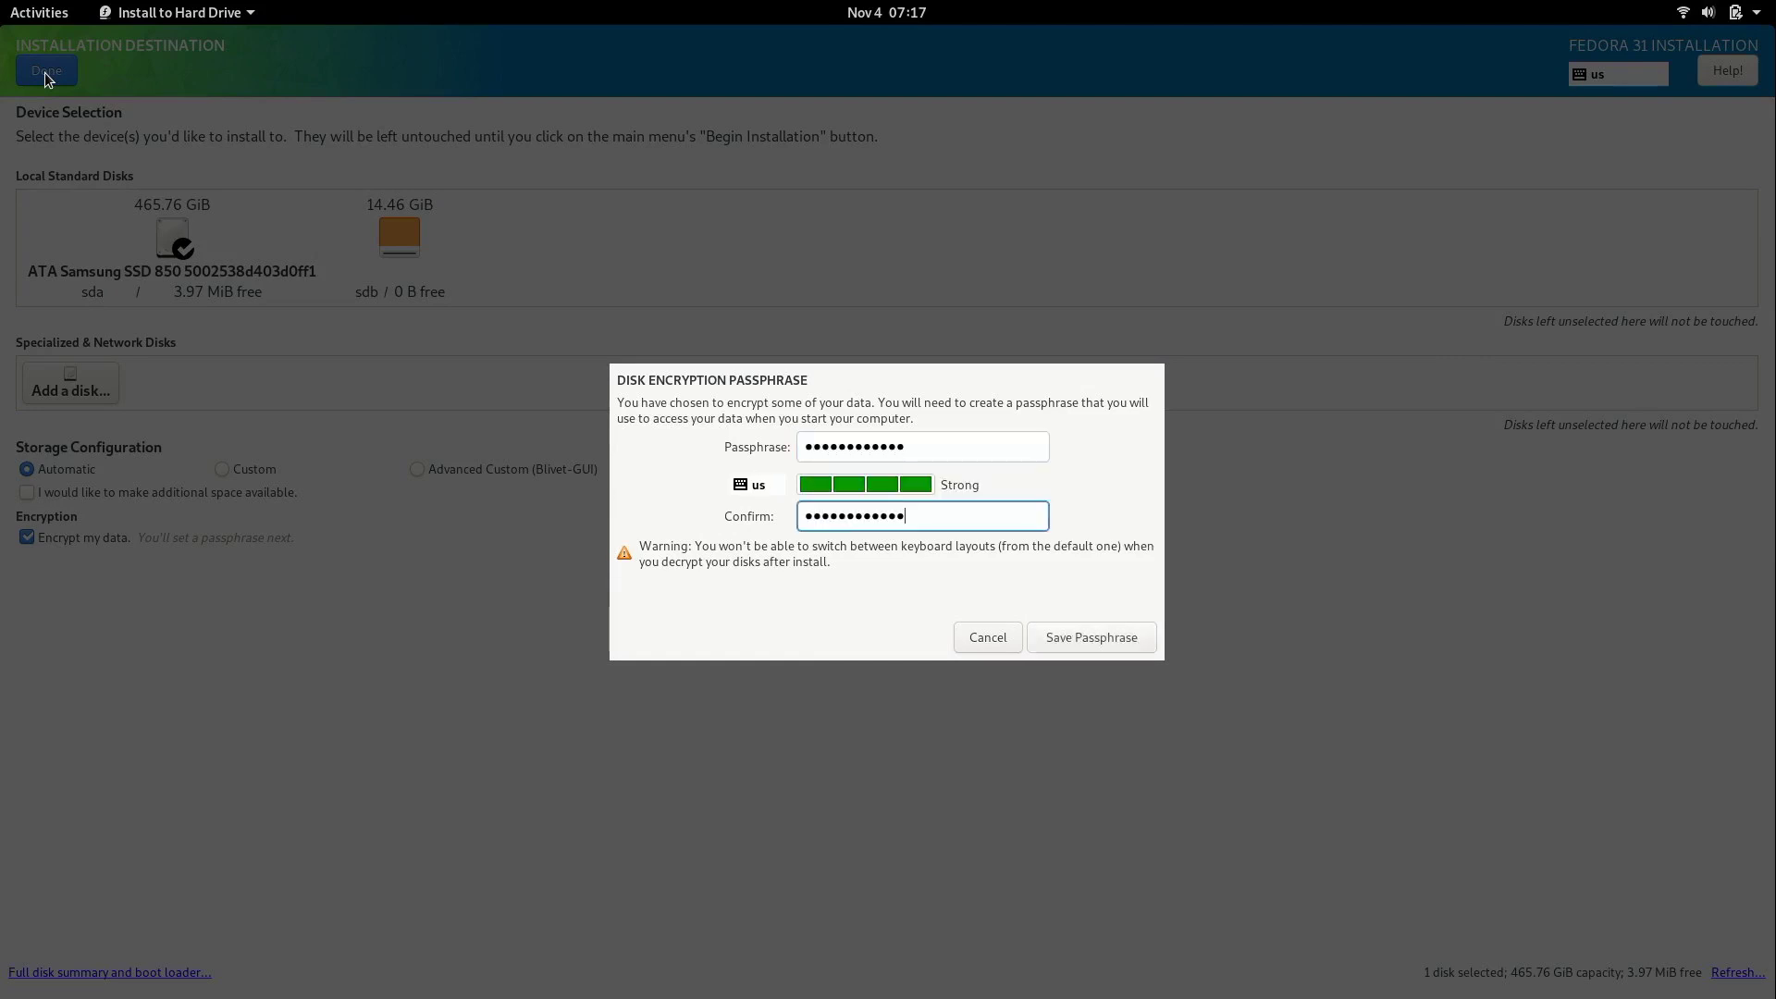
{"action": "left_click", "coordinate": [1119, 644]}
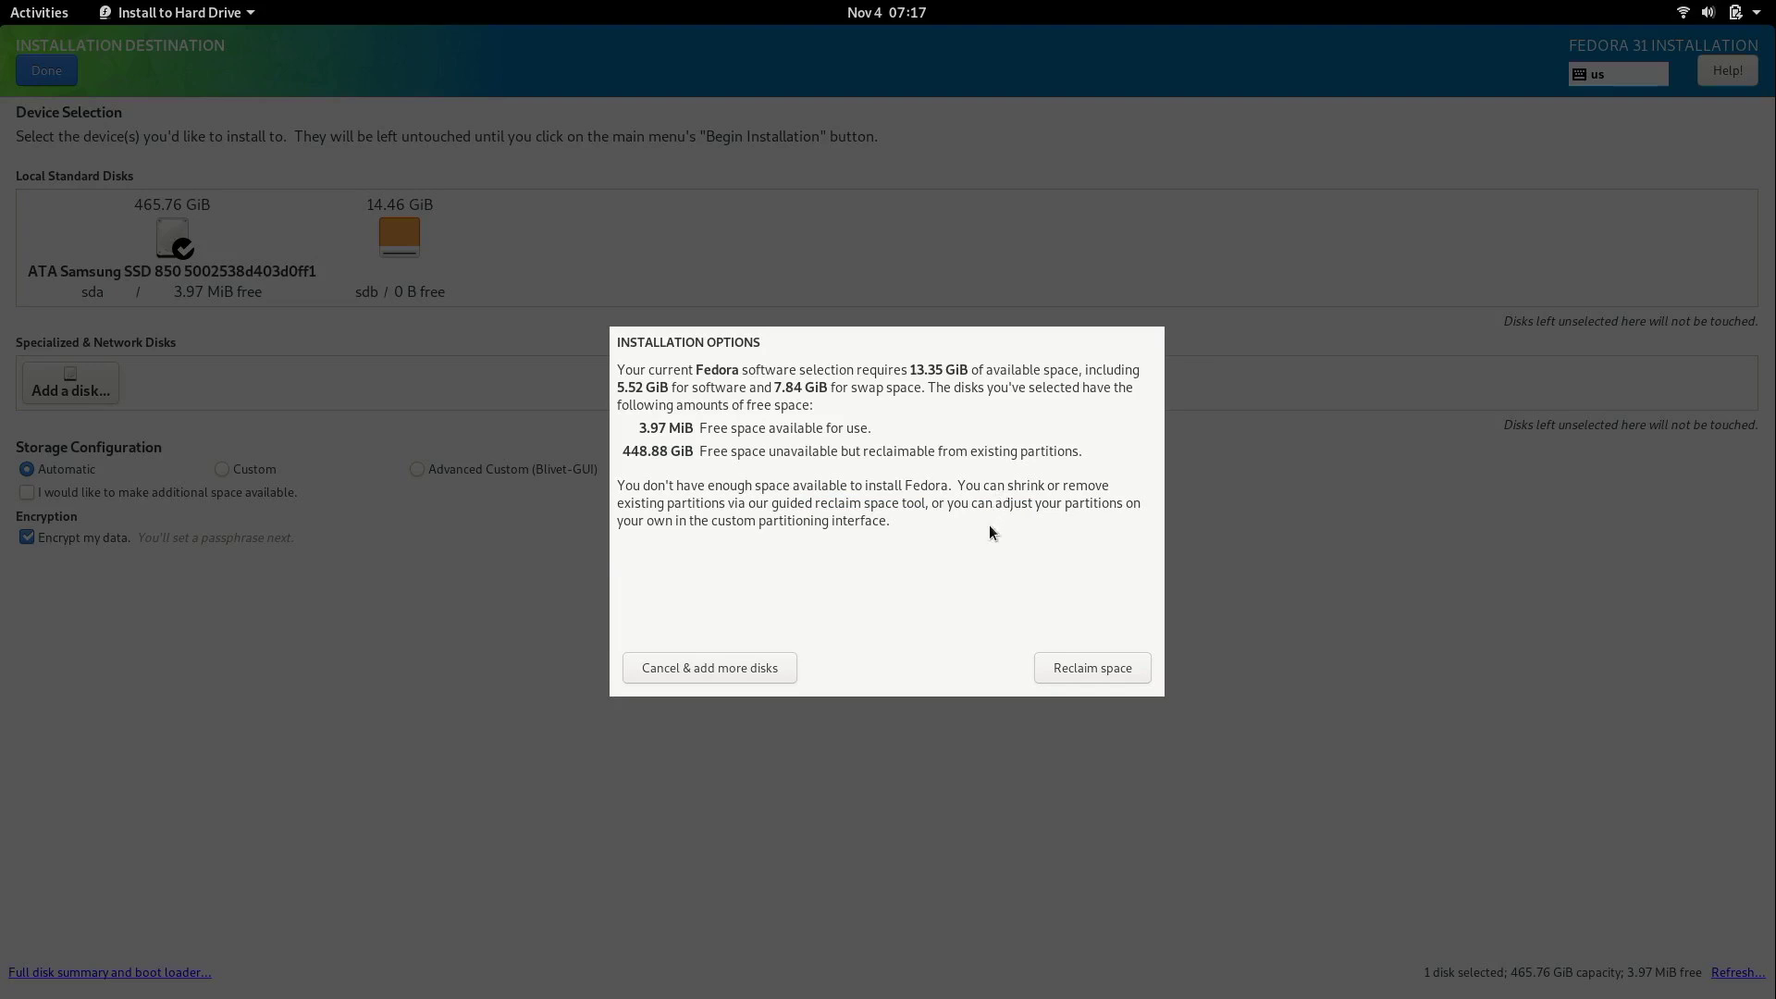
Delete all existing partitions on the SSD to reclaim the full 465.76 GiB
{"action": "left_click", "coordinate": [1134, 668]}
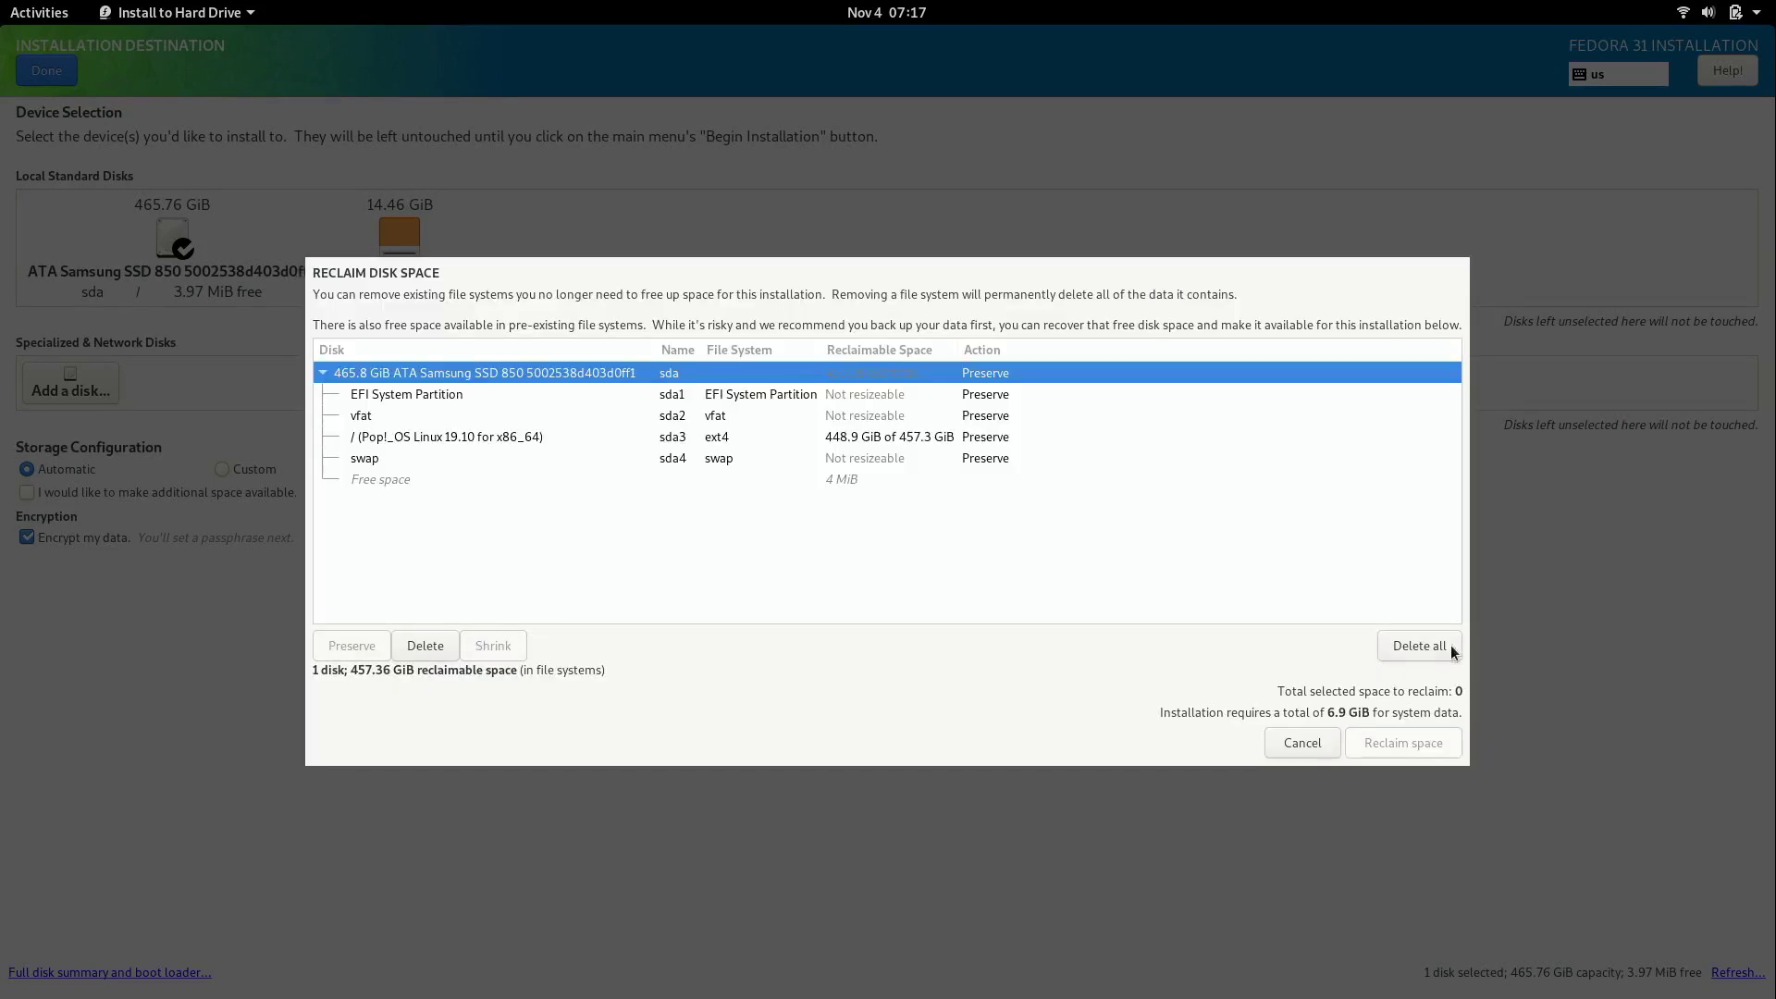
{"action": "left_click", "coordinate": [1437, 654]}
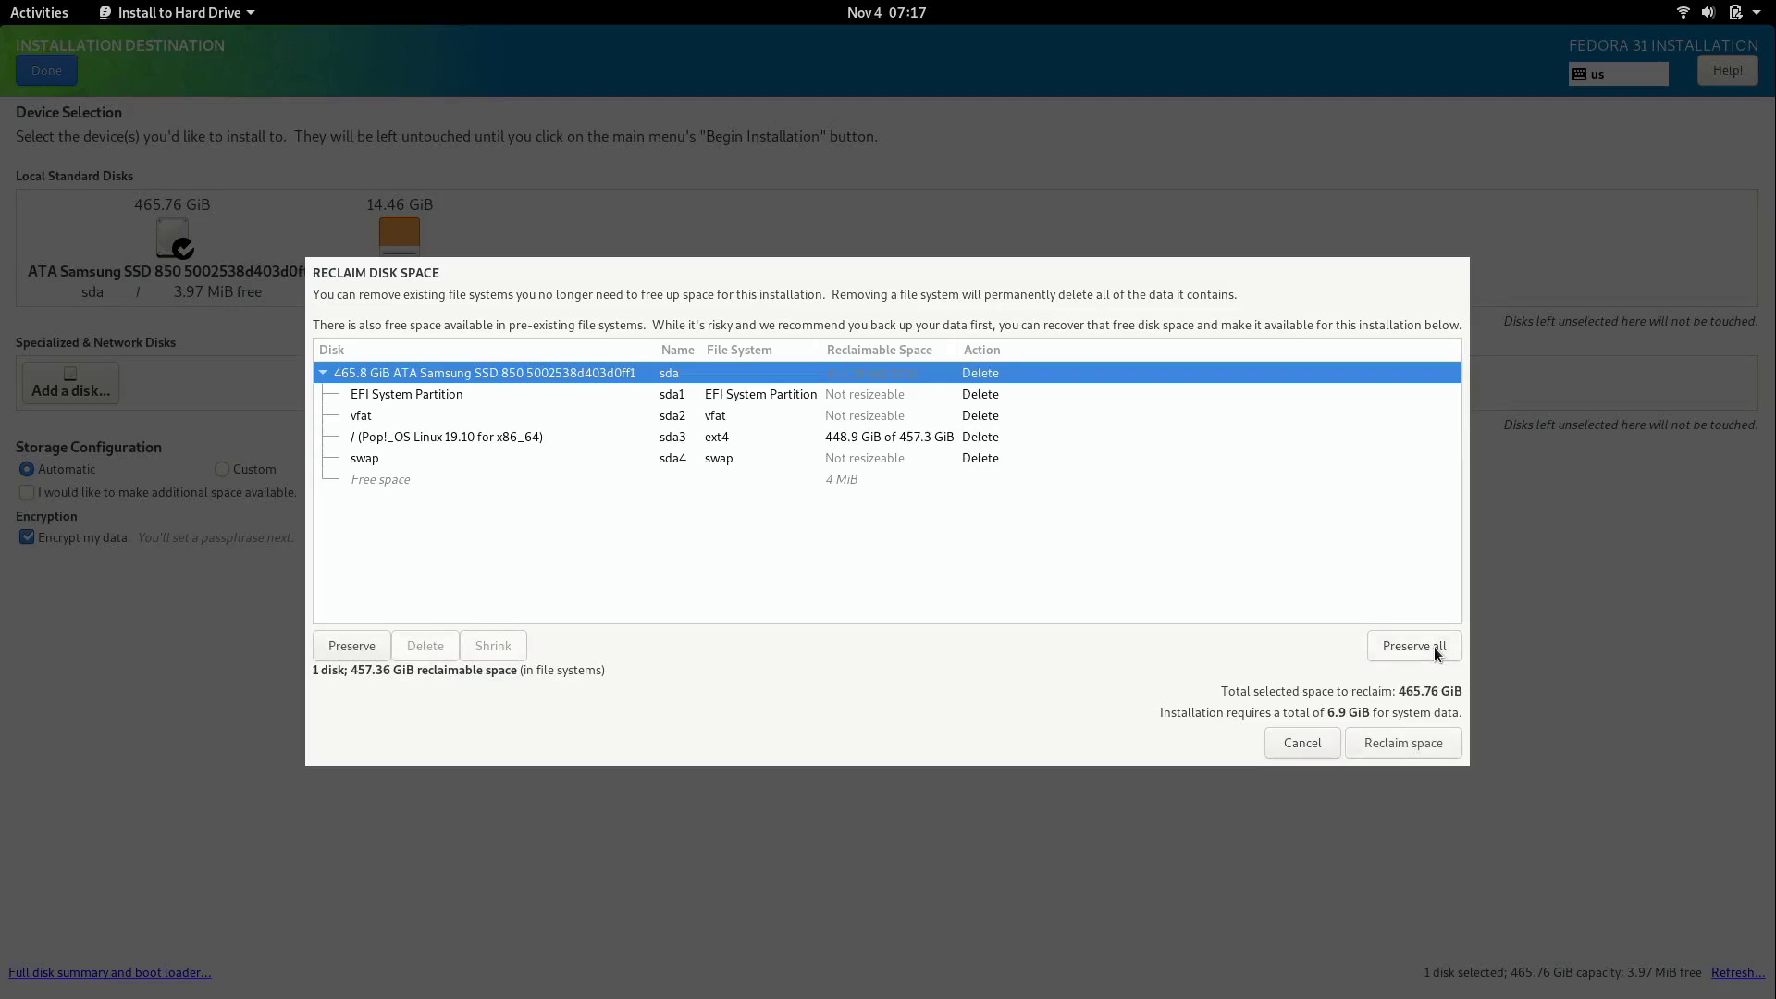
{"action": "left_click", "coordinate": [1412, 747]}
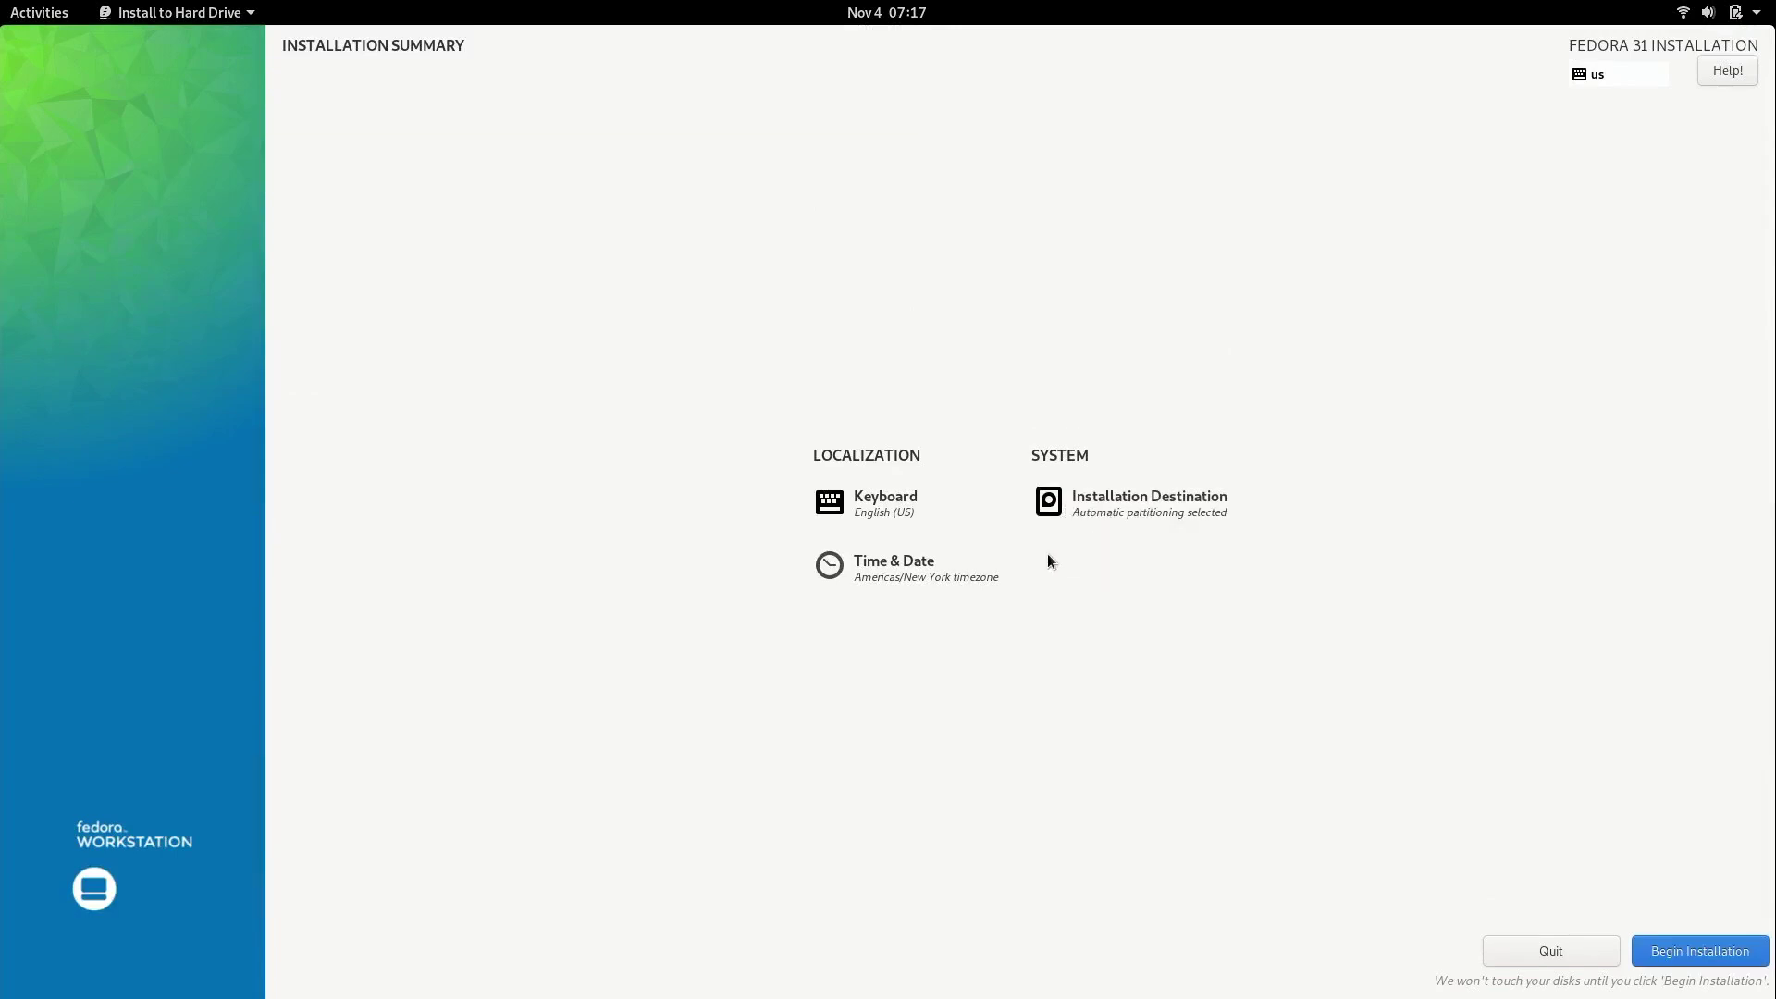
Pick Detroit on the Time & Date map to set the Americas/Detroit timezone
{"action": "left_click", "coordinate": [902, 566]}
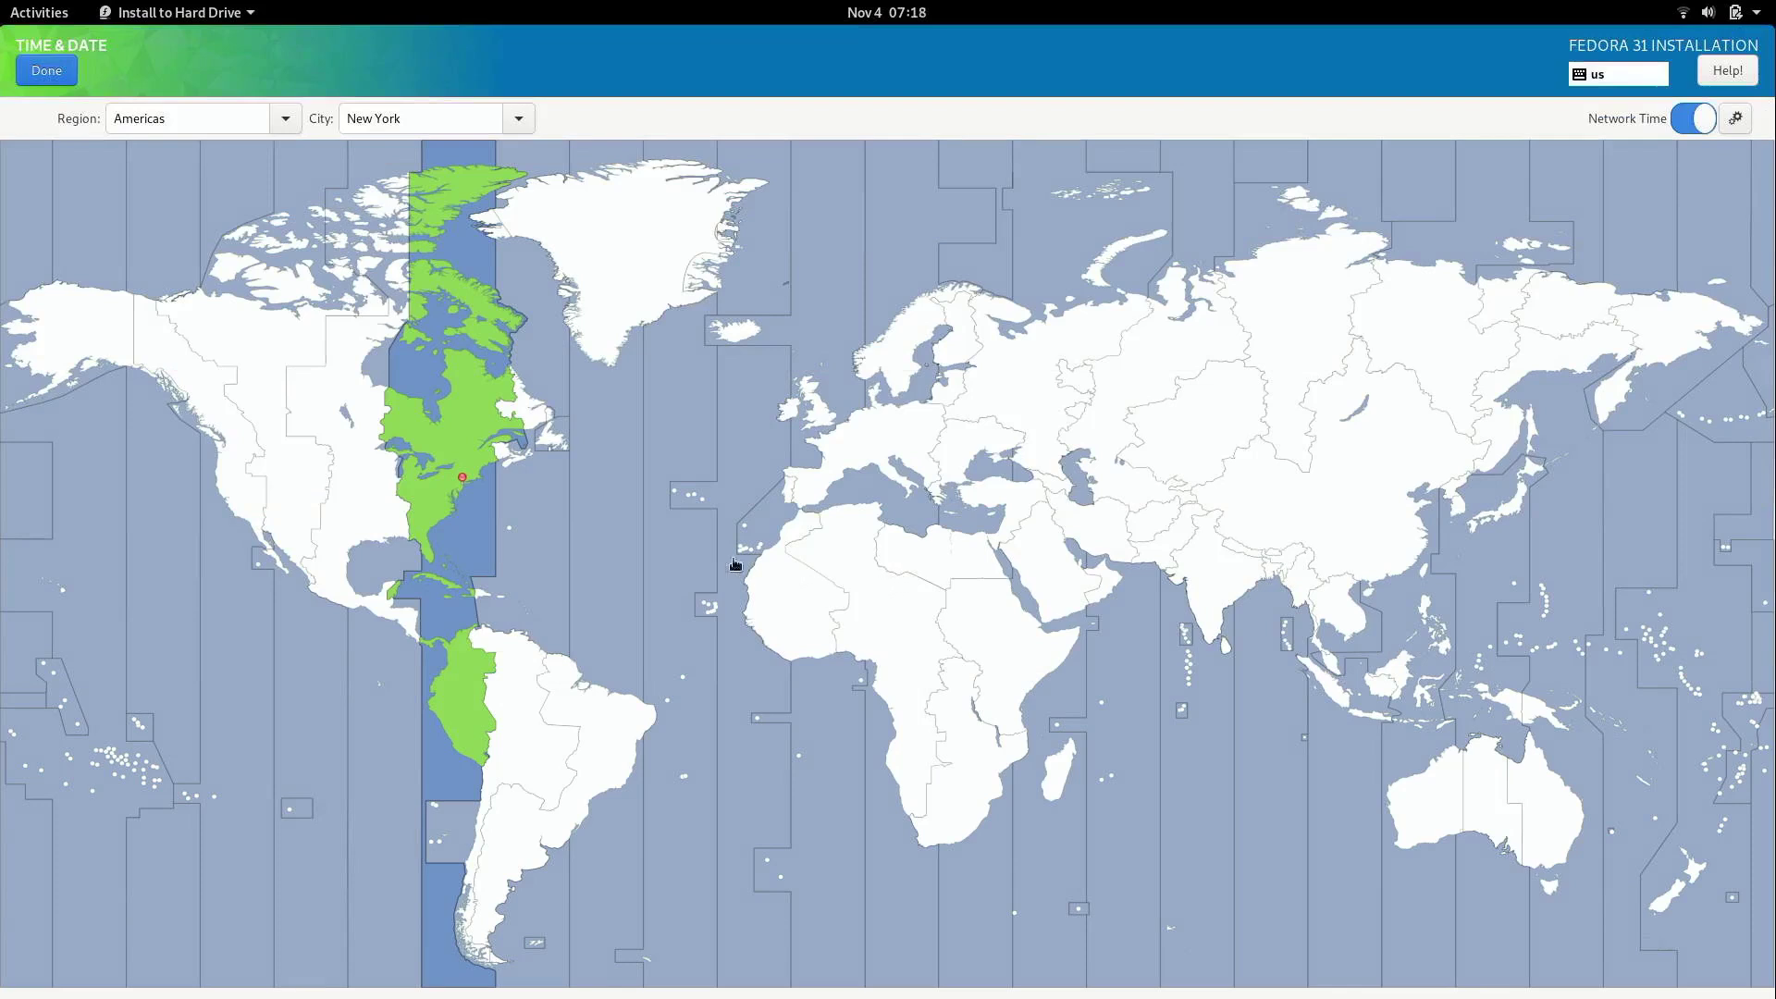
{"action": "left_click", "coordinate": [414, 469]}
{"action": "left_click", "coordinate": [29, 71]}
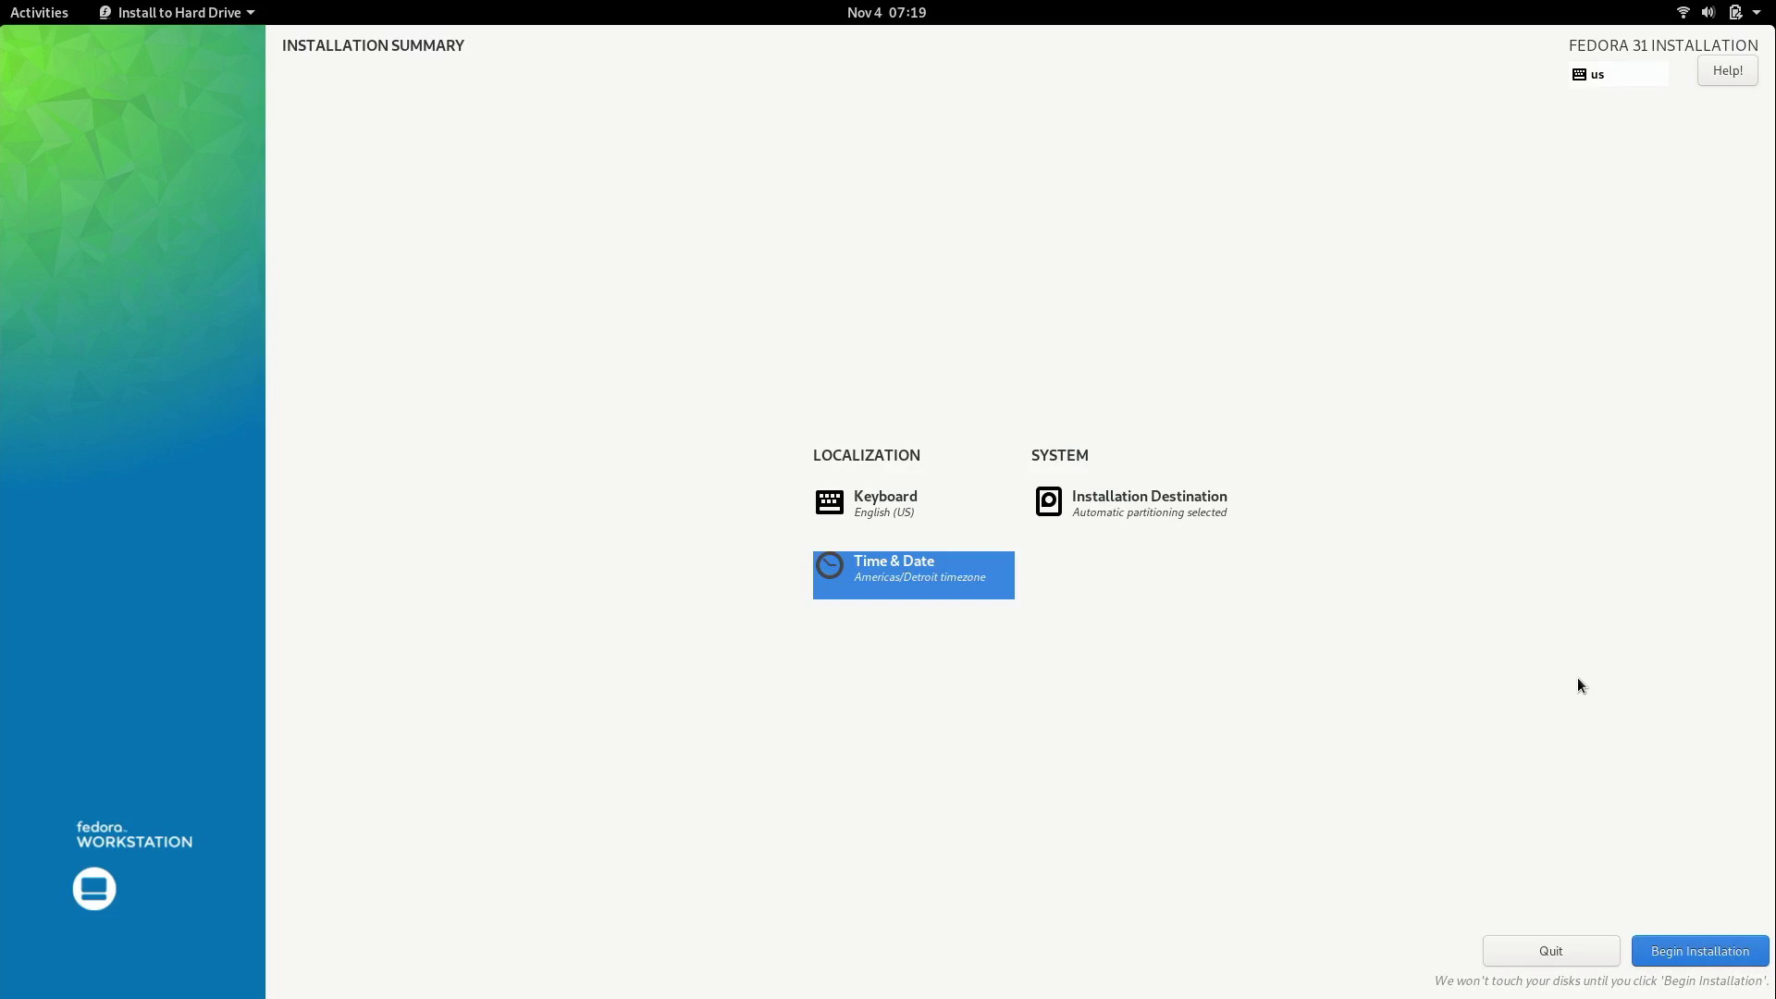
Begin the installation from the Installation Summary
{"action": "left_click", "coordinate": [1707, 953]}
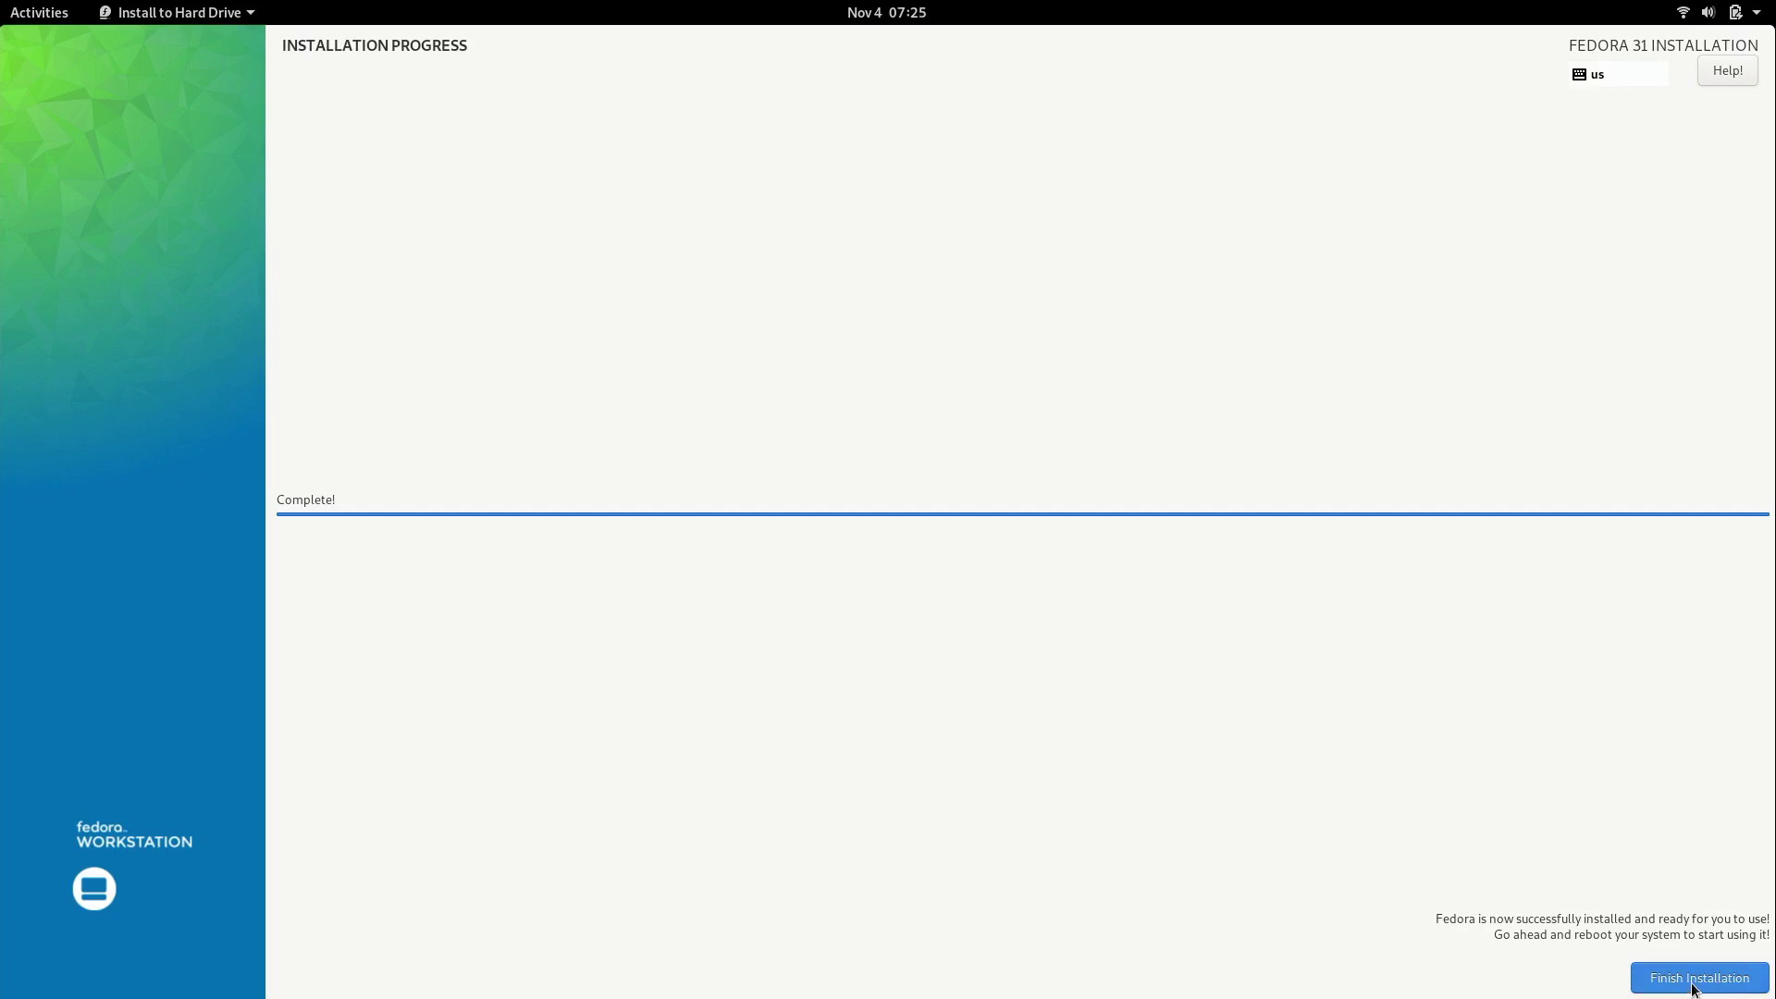
Finish the installer and restart the computer from the system power menu
{"action": "left_click", "coordinate": [1695, 982]}
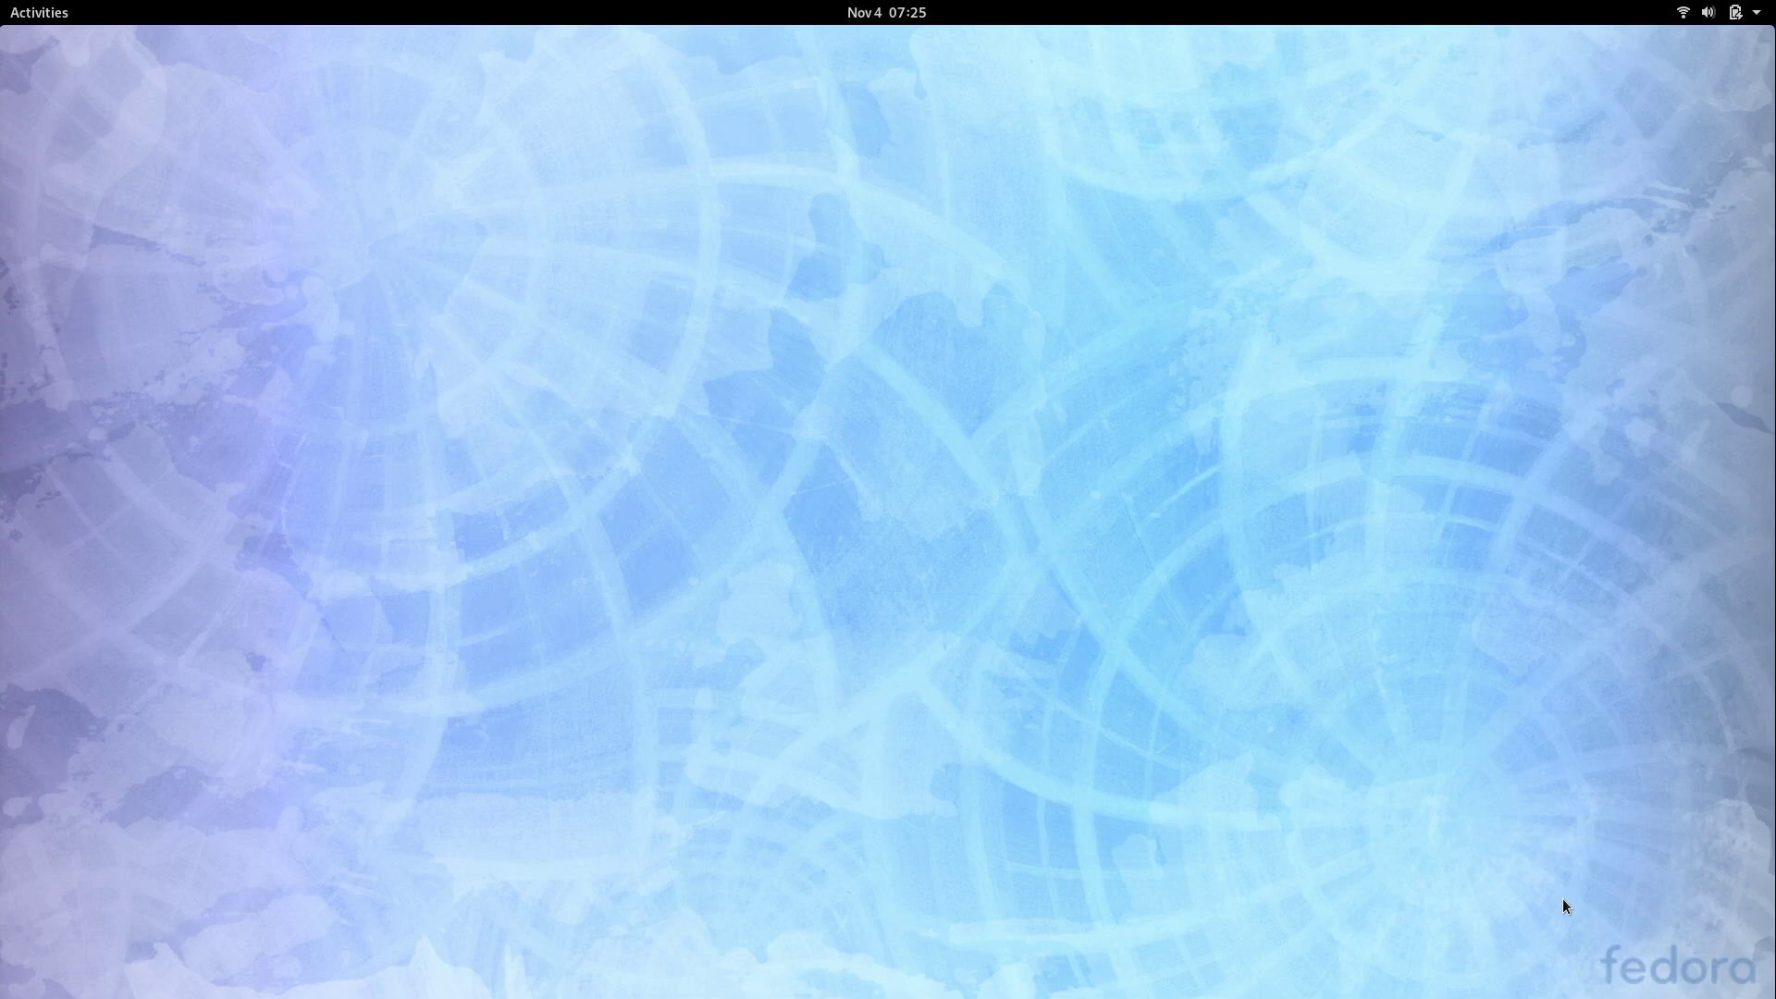
{"action": "left_click", "coordinate": [1744, 12]}
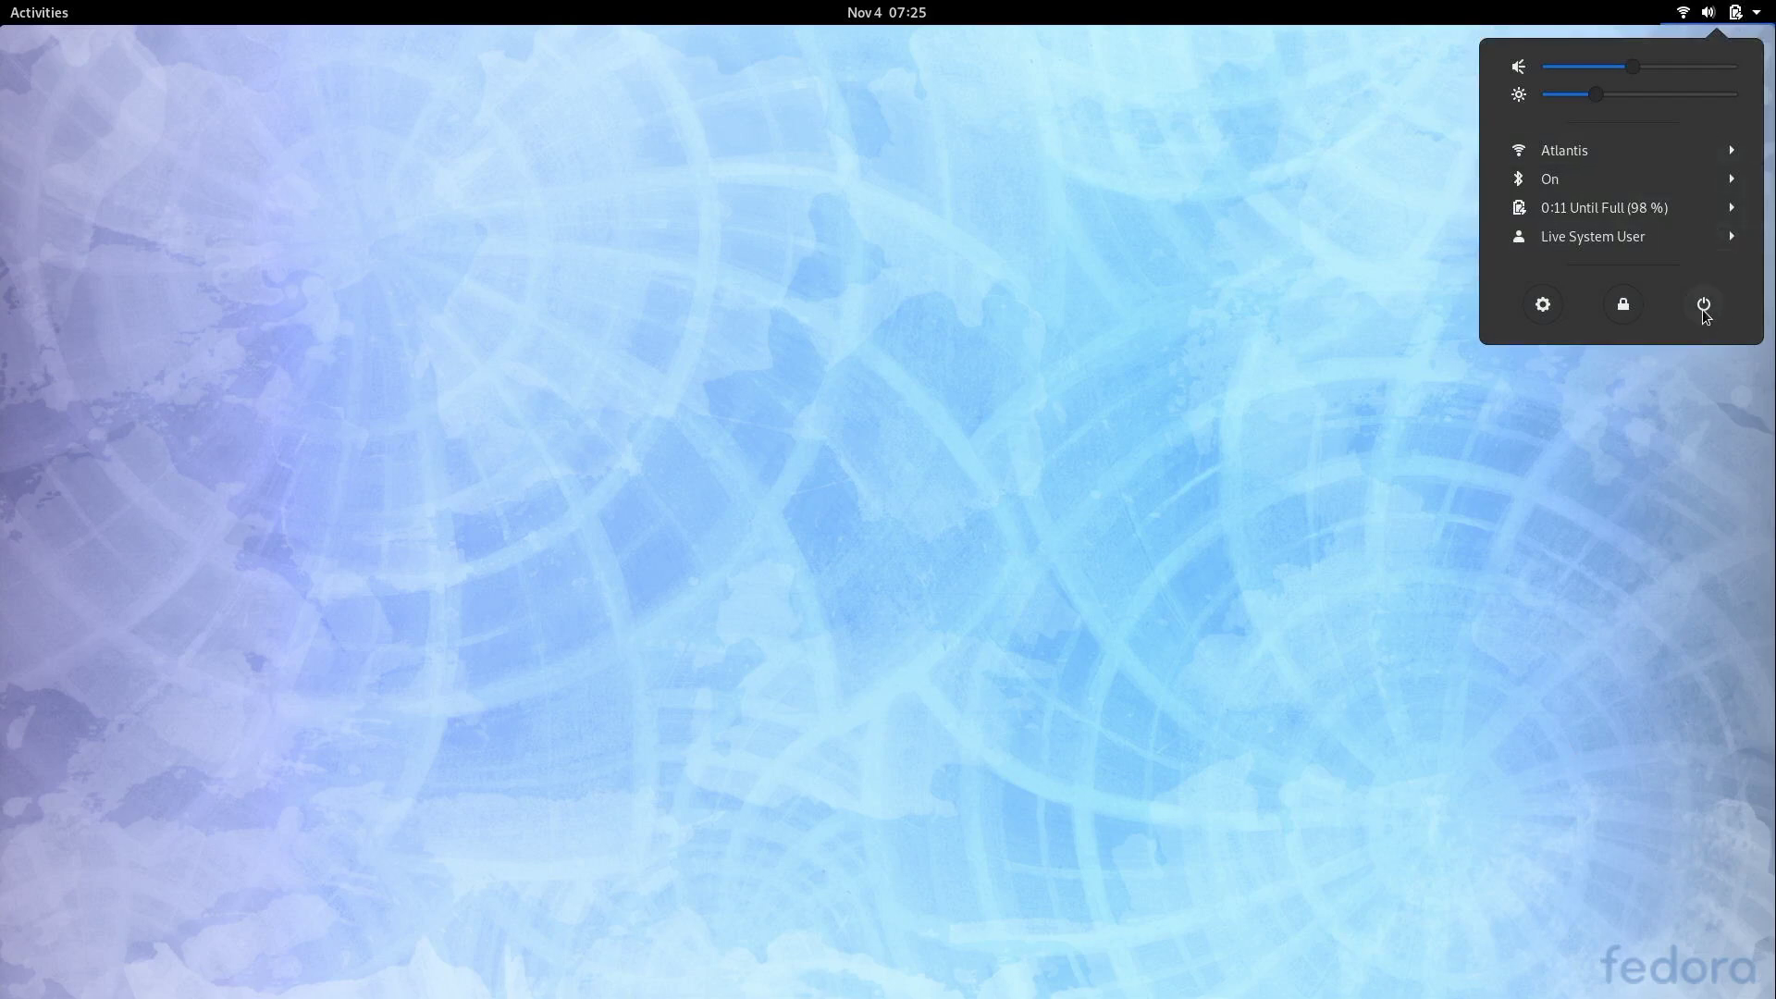
{"action": "left_click", "coordinate": [1703, 308]}
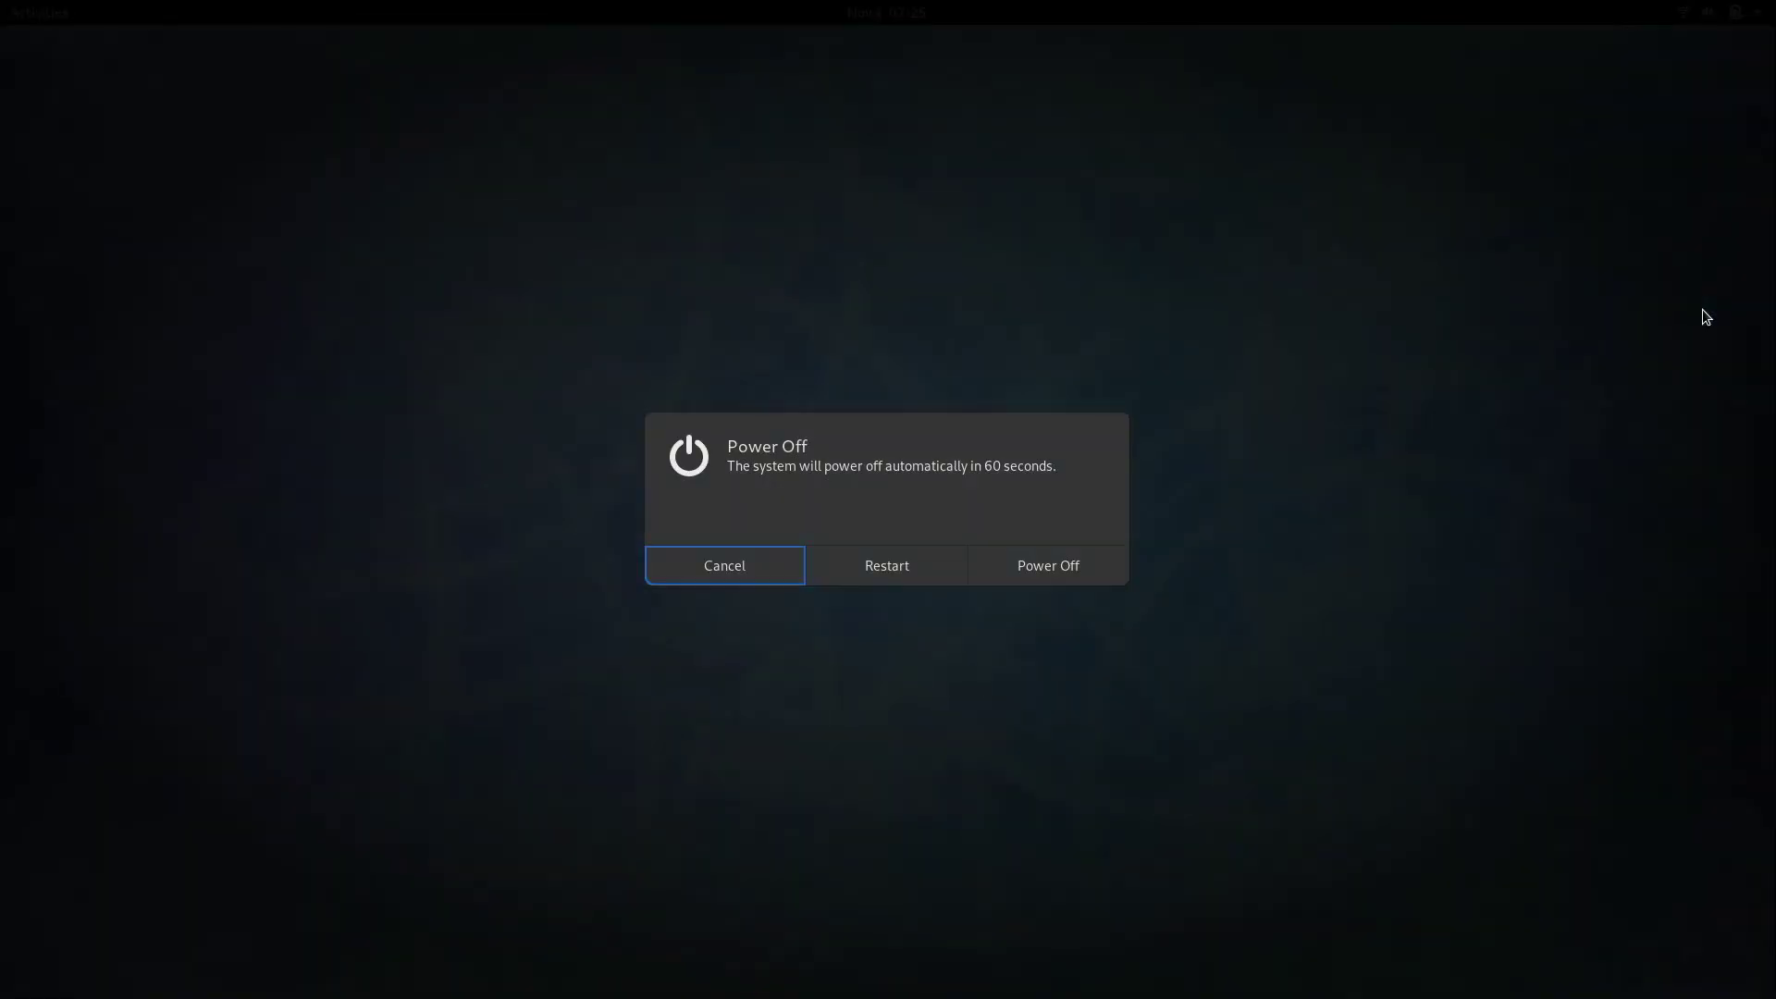
{"action": "left_click", "coordinate": [898, 564]}
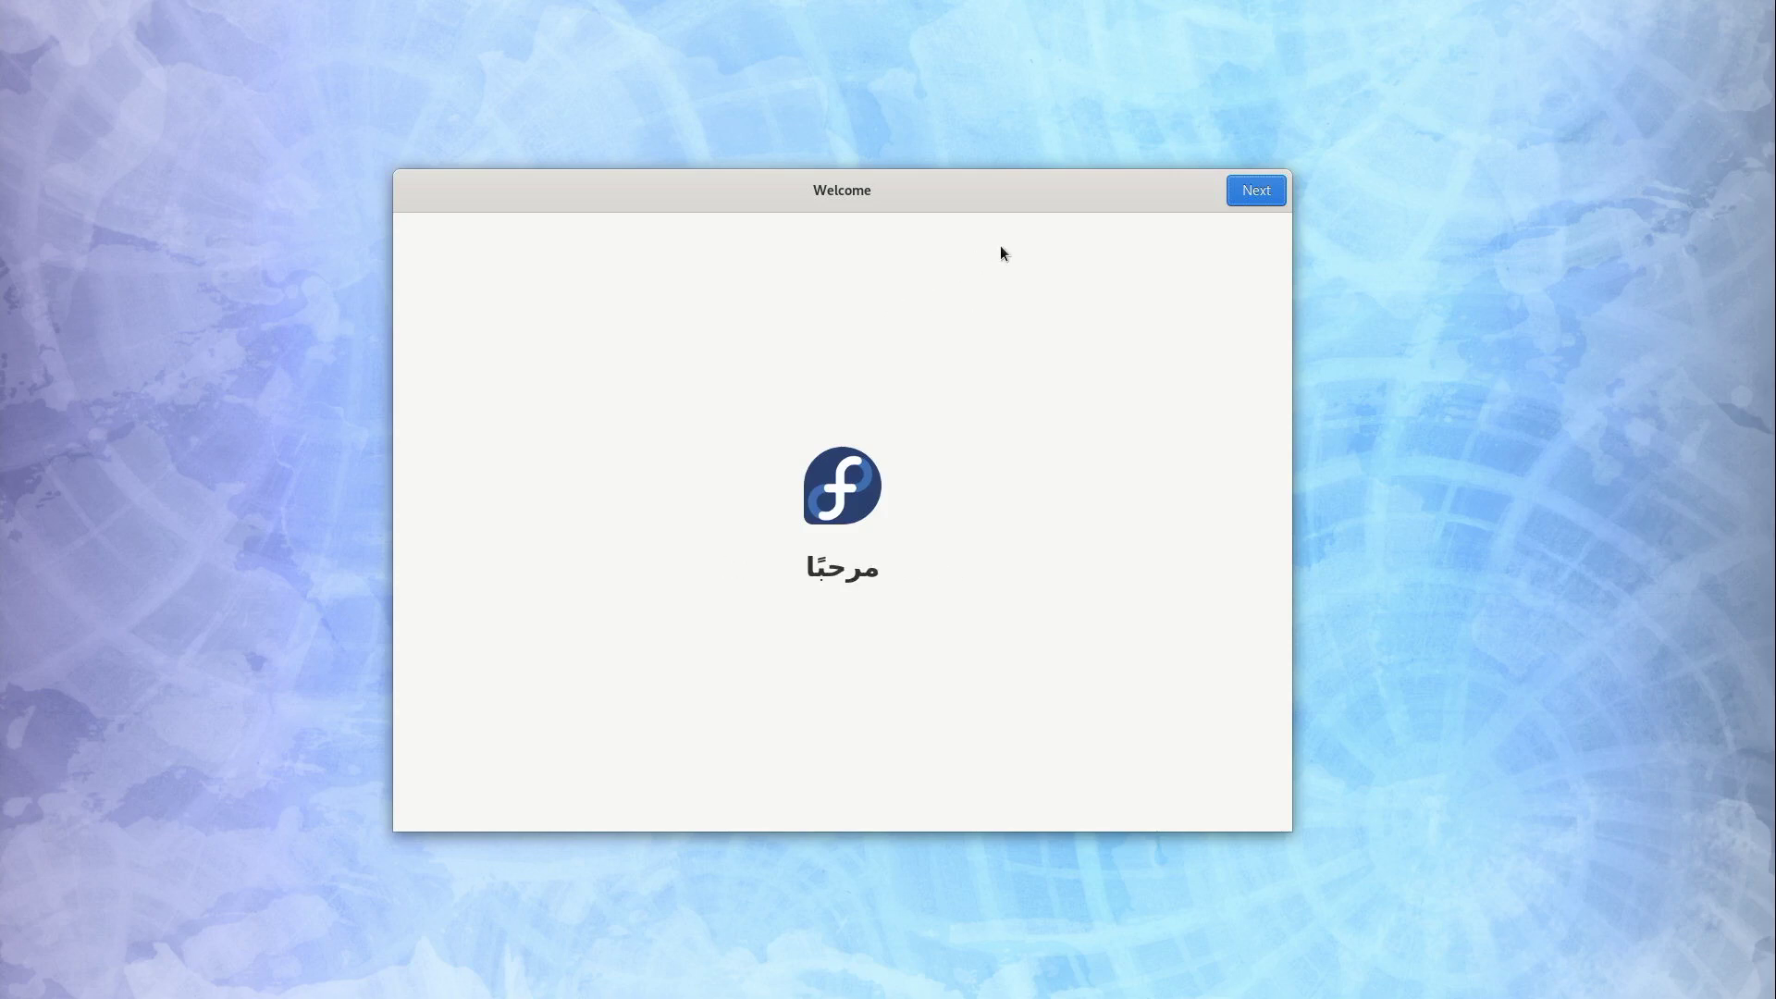
Continue past the Welcome and Privacy pages, leaving location services and problem reporting enabled
{"action": "left_click", "coordinate": [1265, 203]}
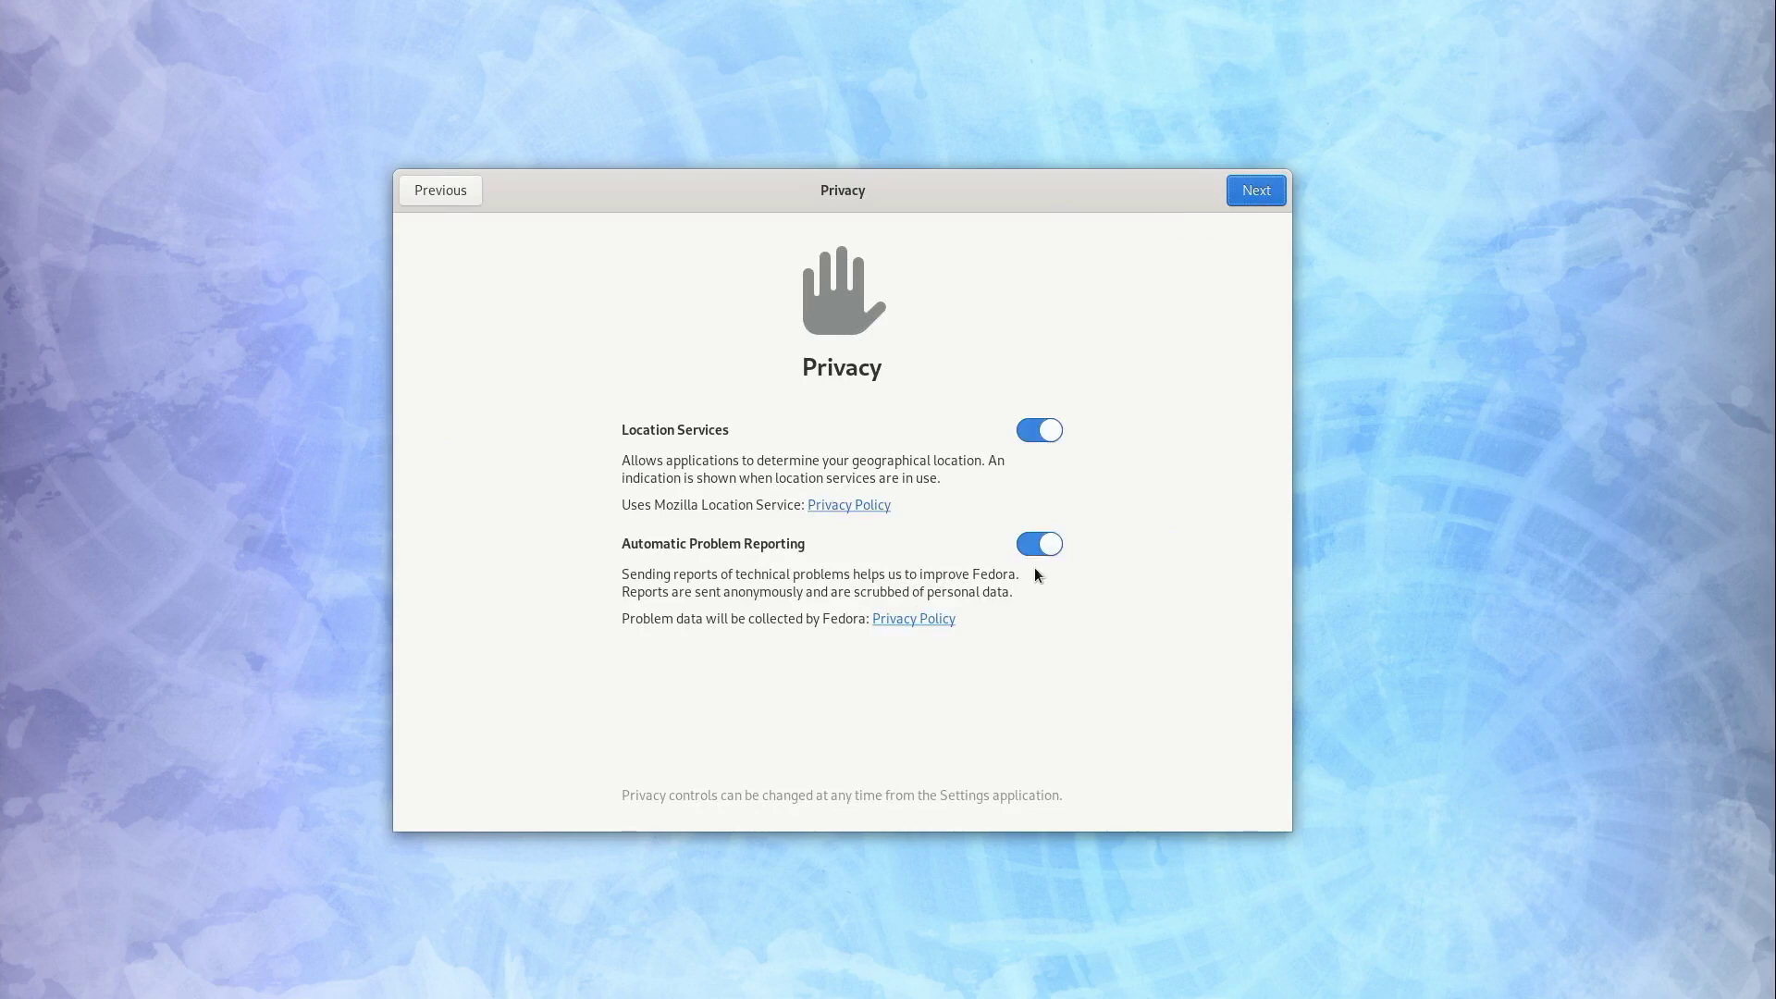
{"action": "left_click", "coordinate": [1256, 196]}
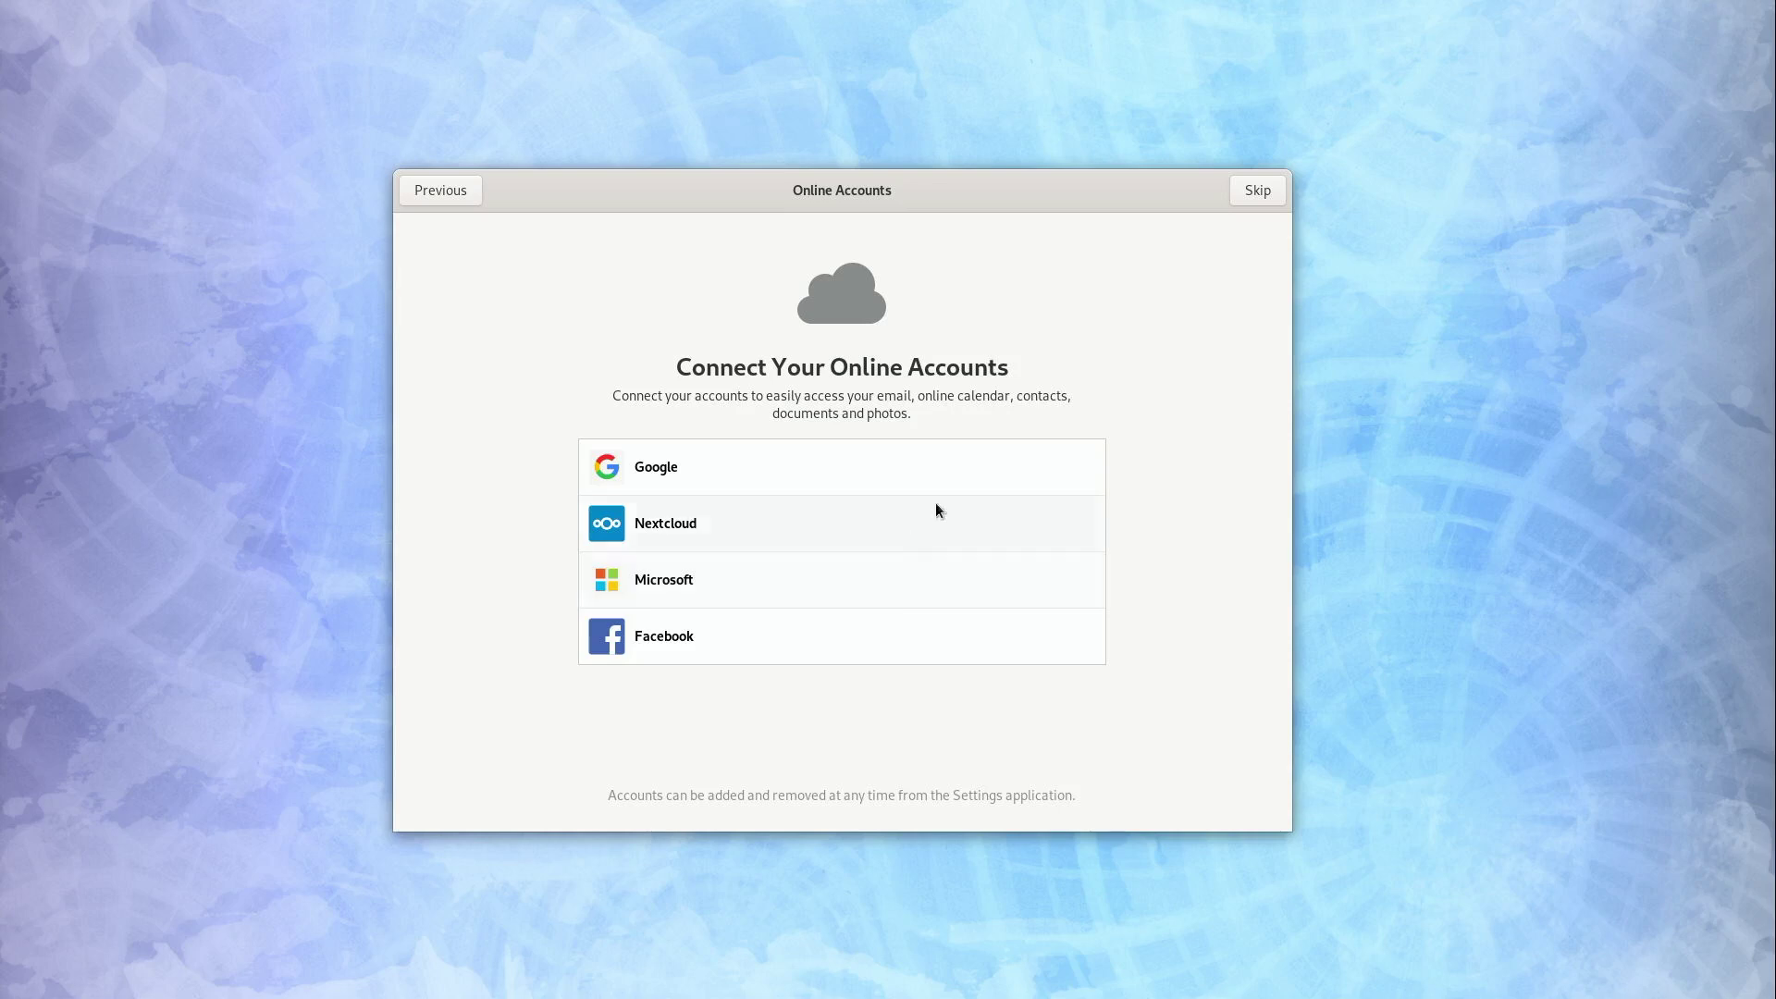
Skip online accounts and enter the user's full name for the new account
{"action": "left_click", "coordinate": [1262, 197]}
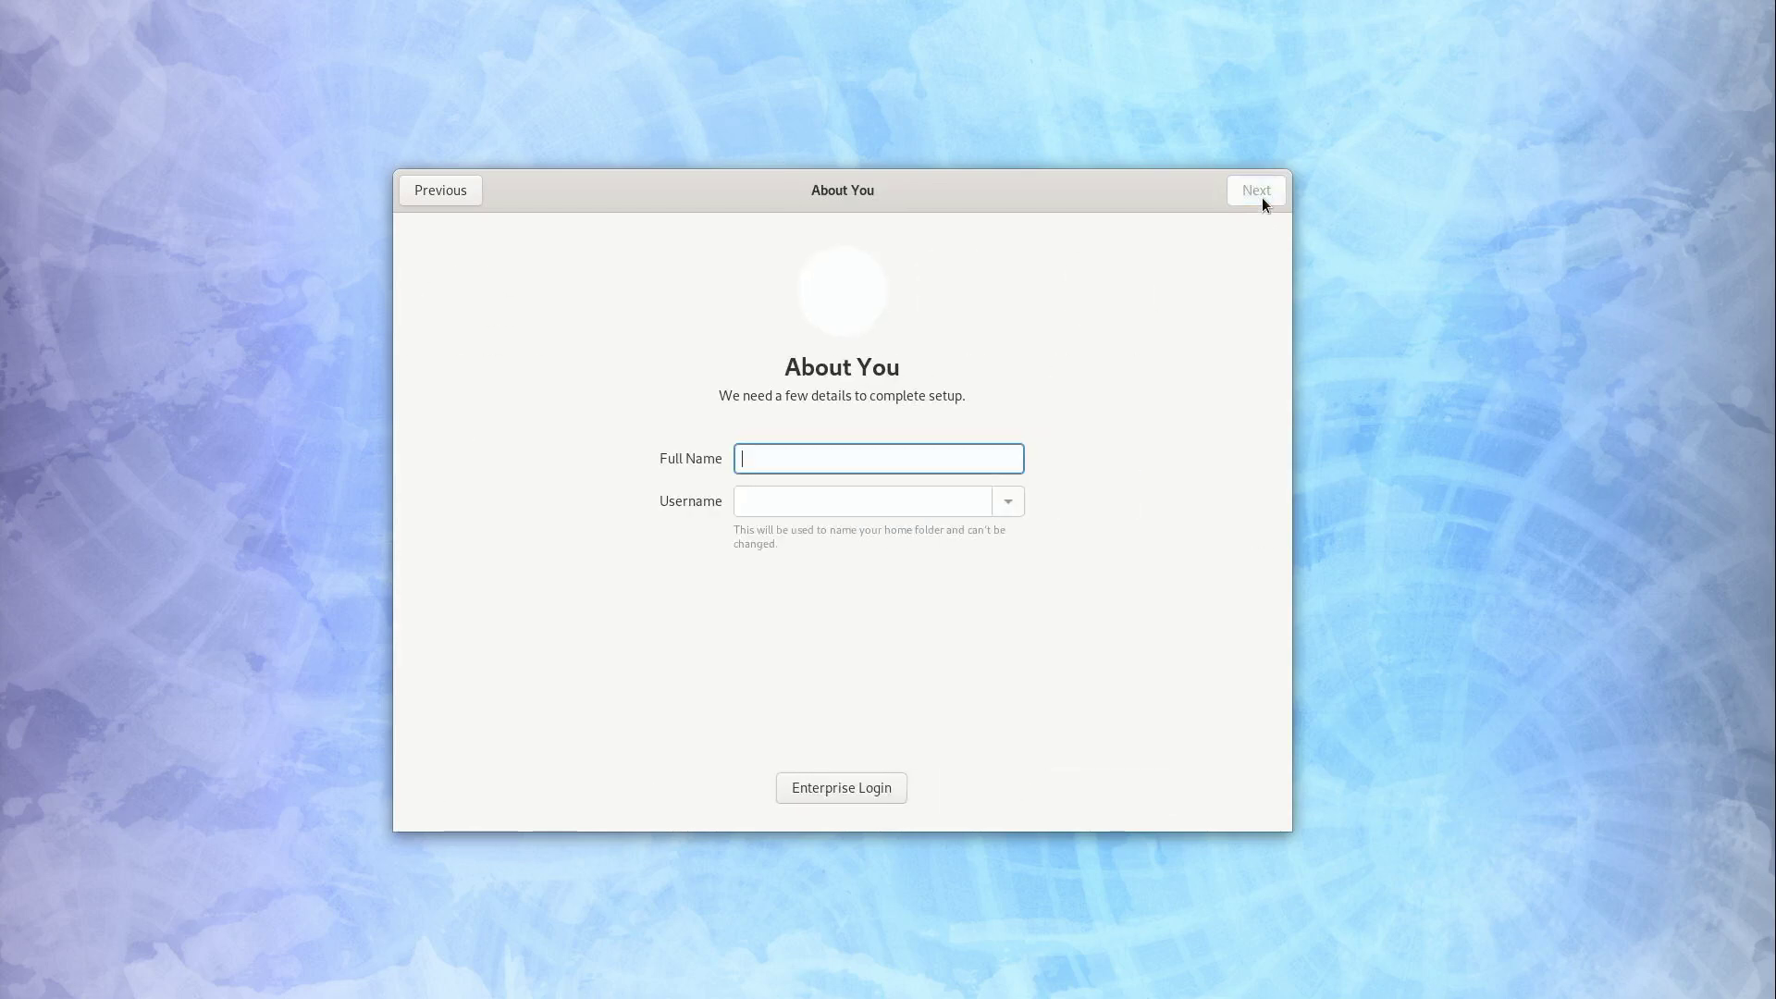
{"action": "type", "text": "Jay"}
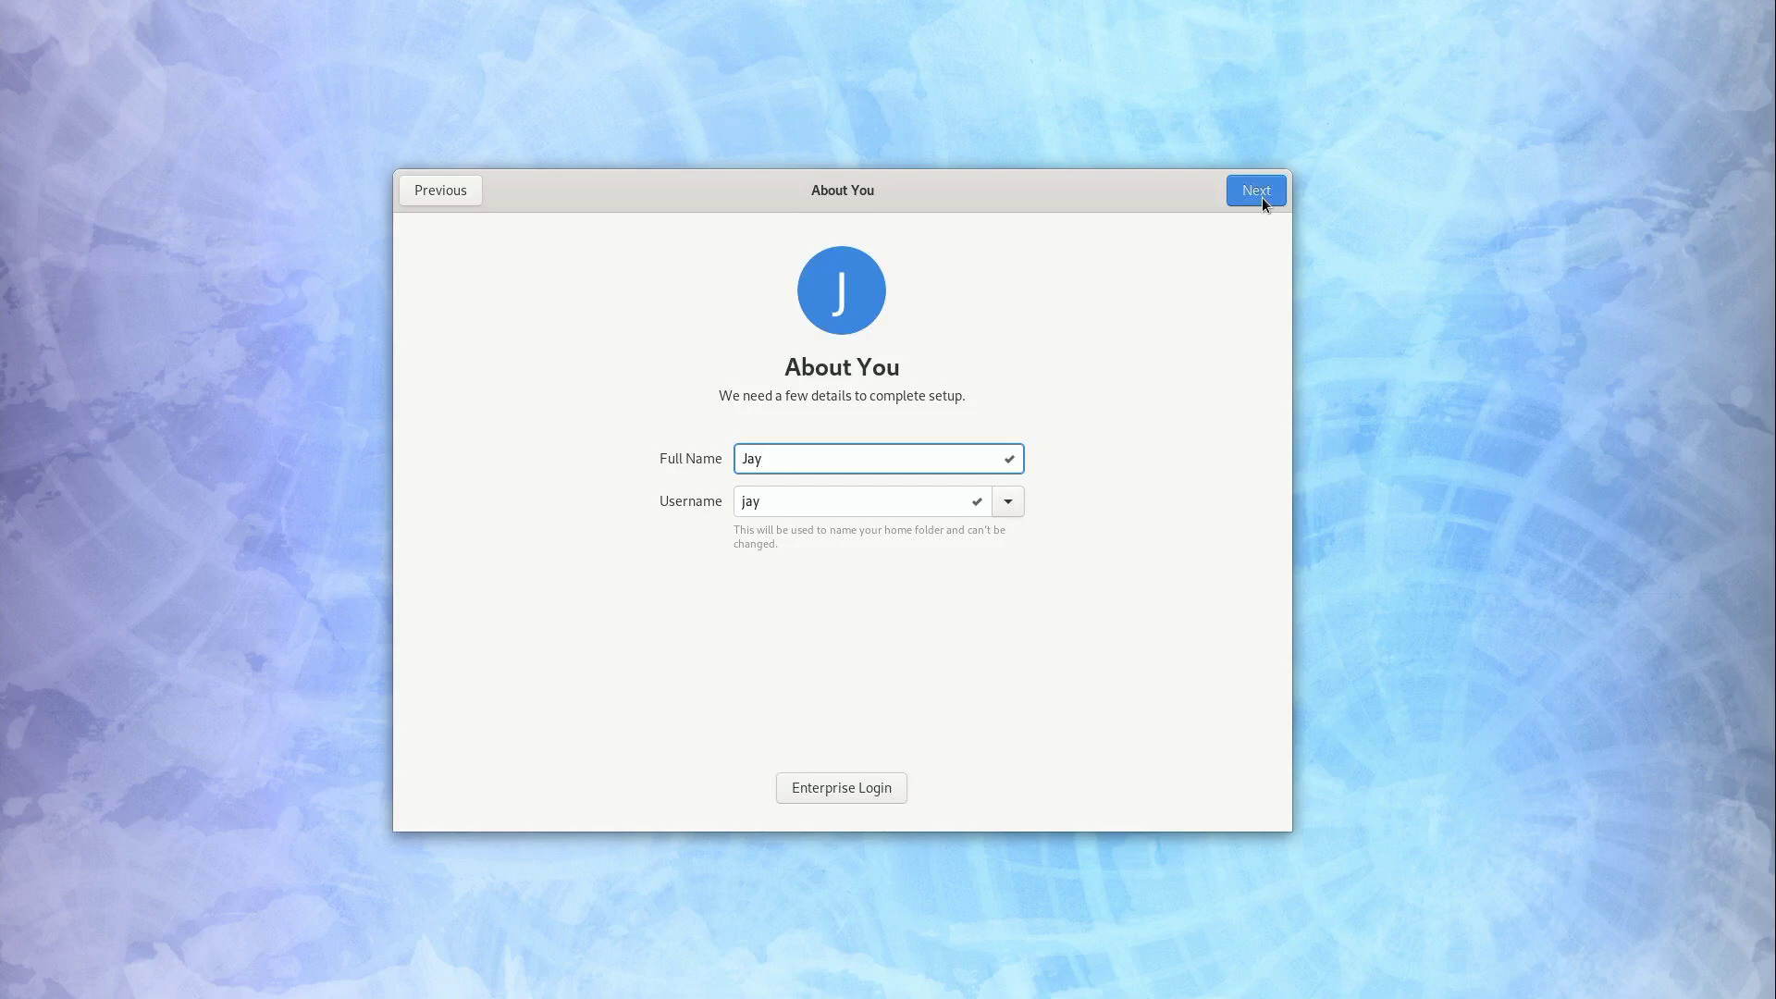
{"action": "left_click", "coordinate": [1262, 197]}
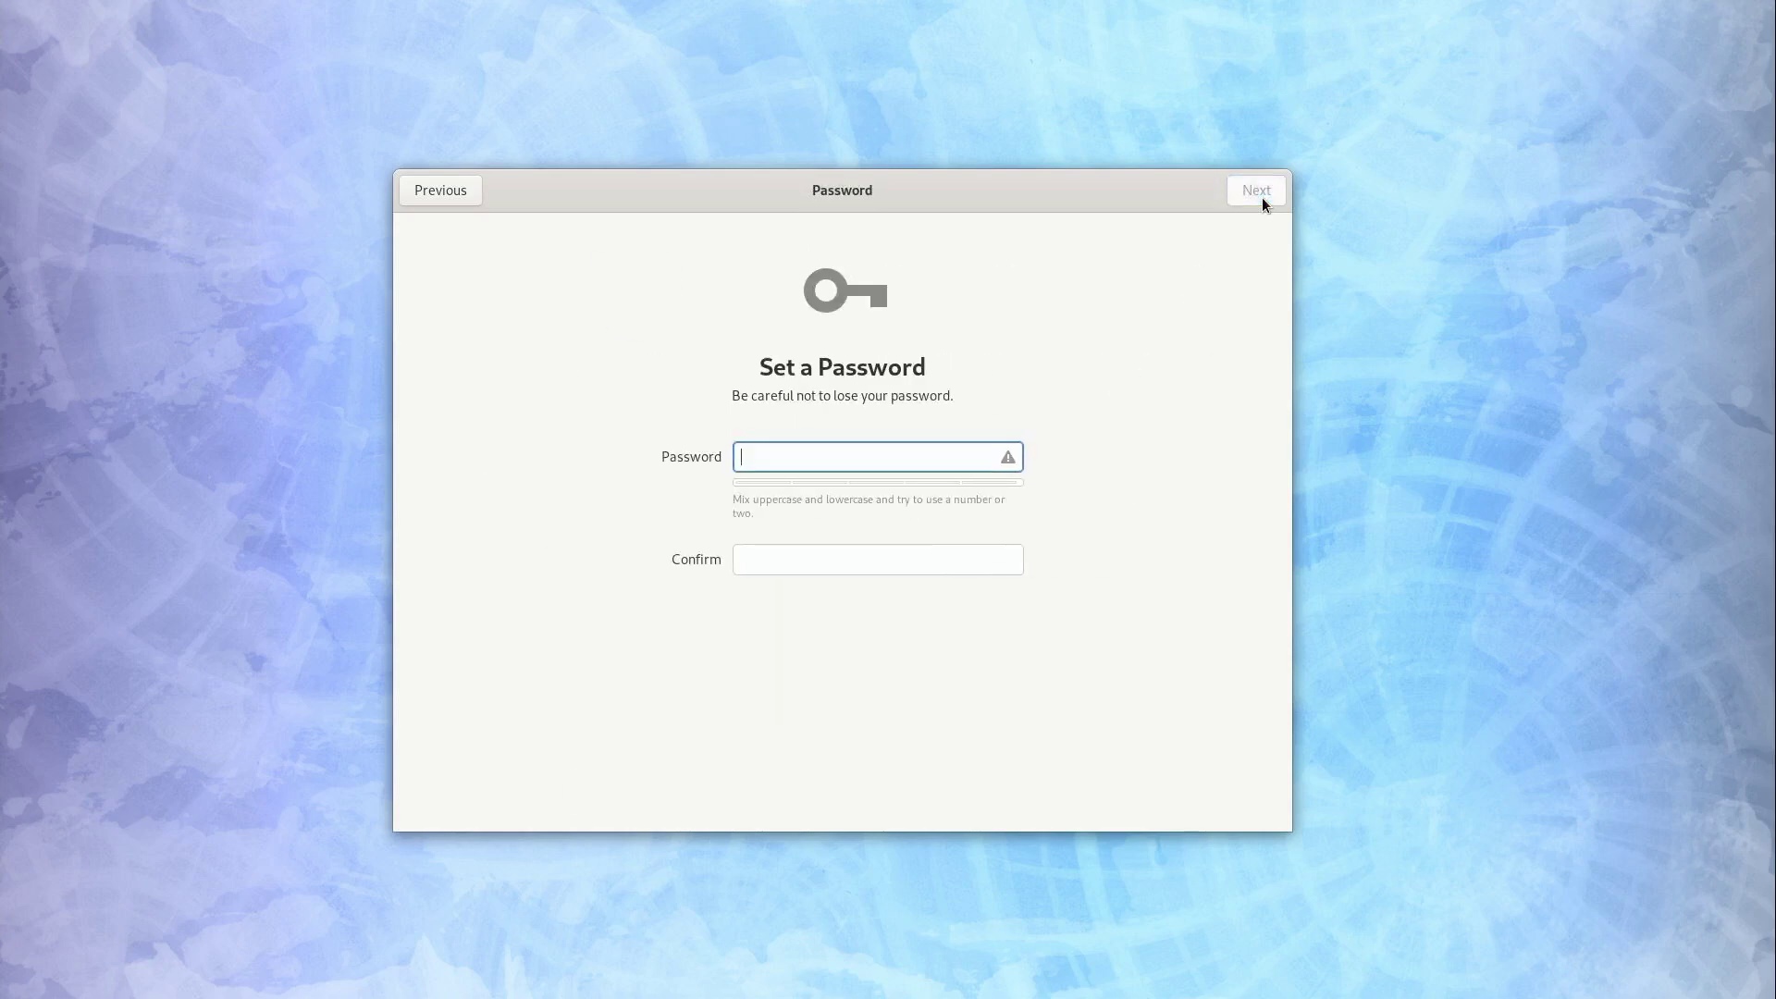
Set and confirm the account password to finish creating the user
{"action": "type", "text": "•••••••••"}
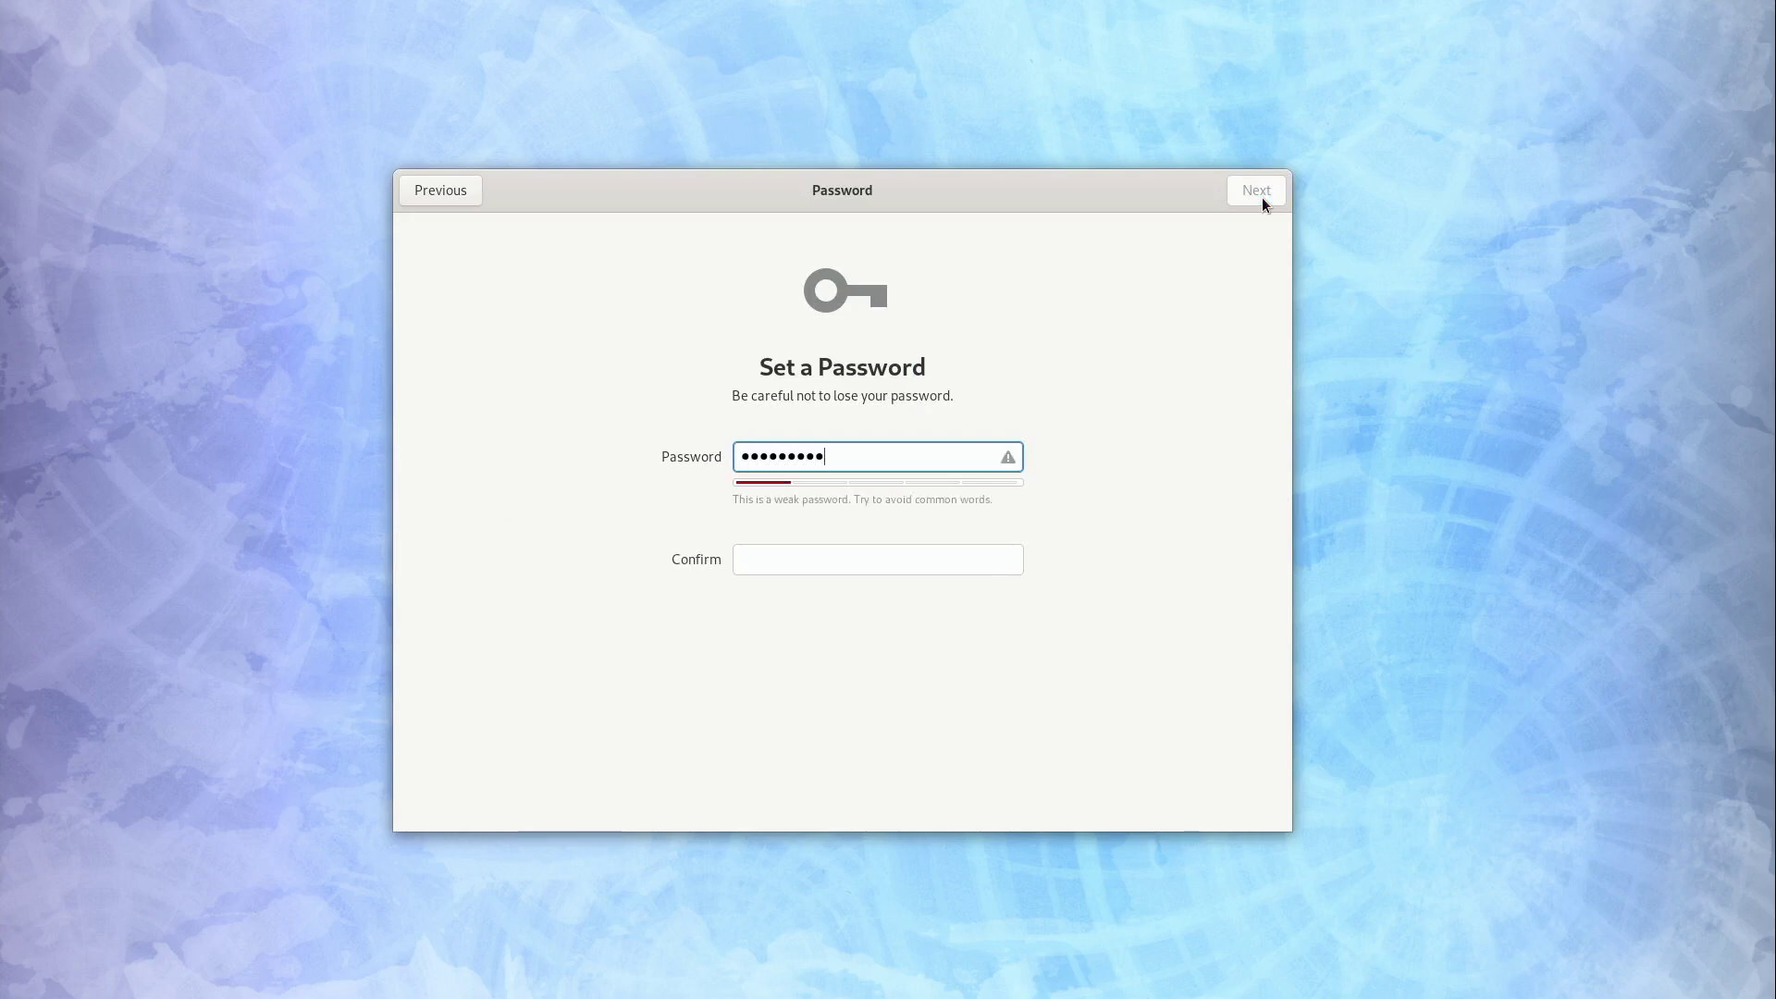
{"action": "type", "text": "•••"}
{"action": "key", "text": "Tab"}
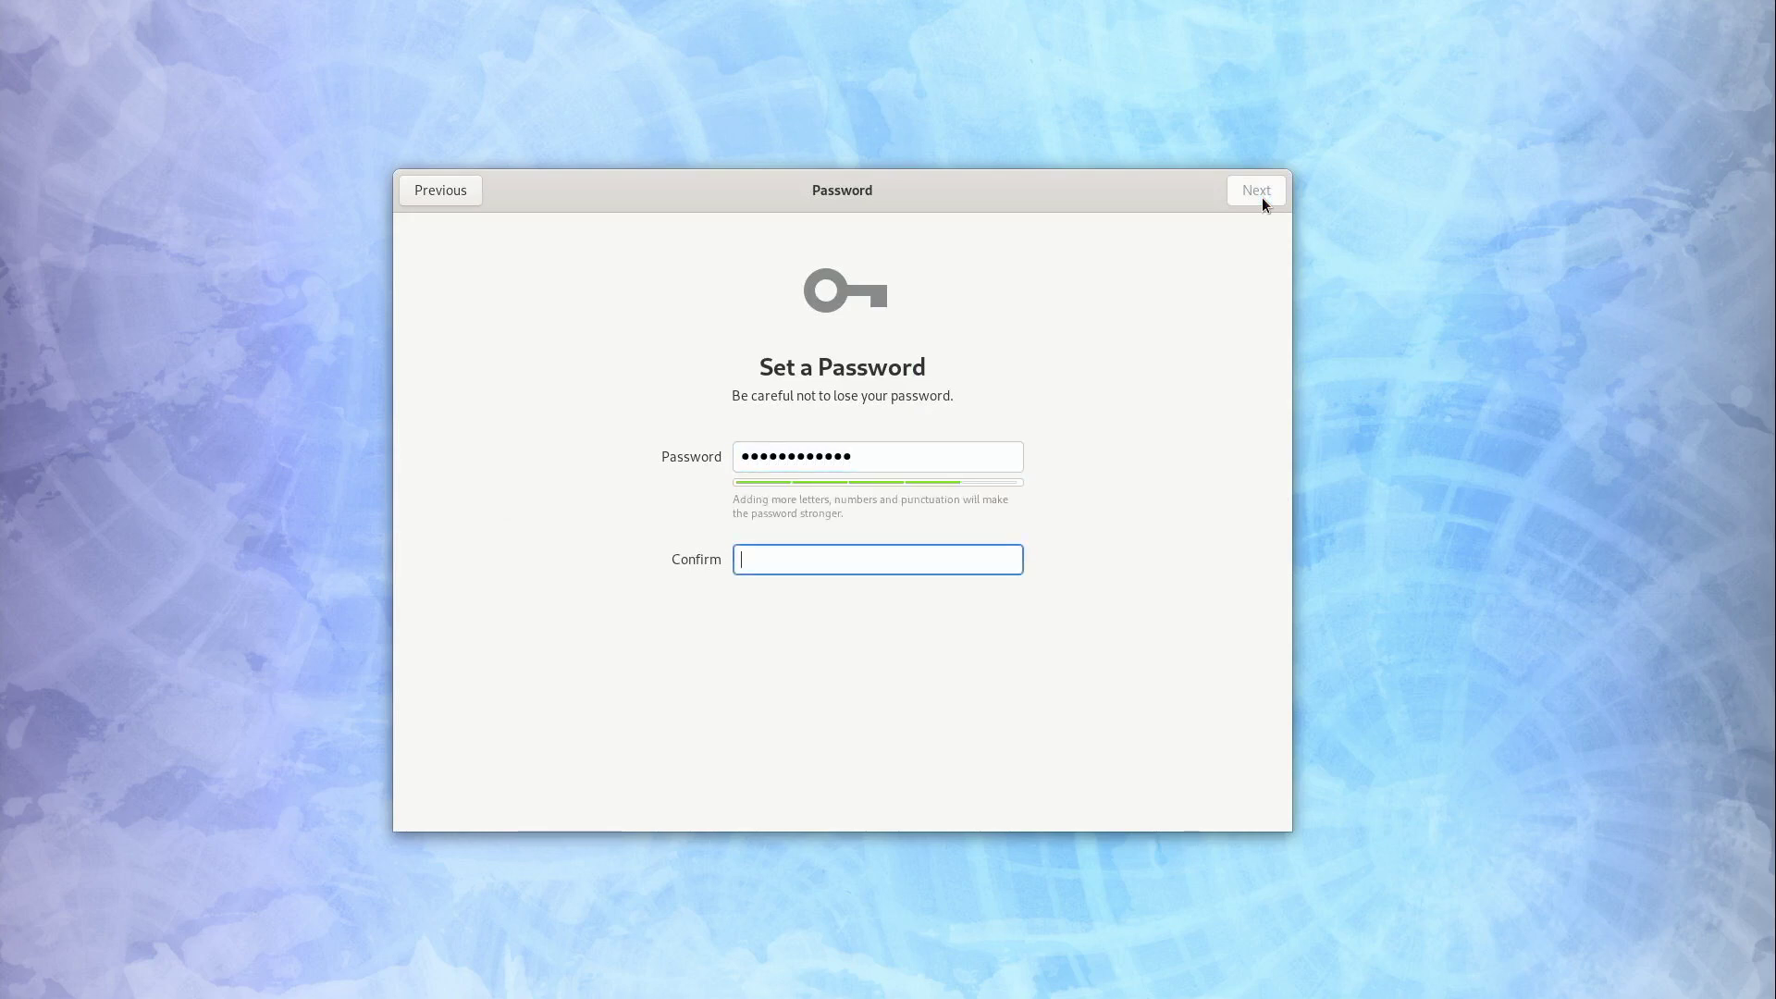
{"action": "type", "text": "••••••••••••"}
{"action": "left_click", "coordinate": [1251, 193]}
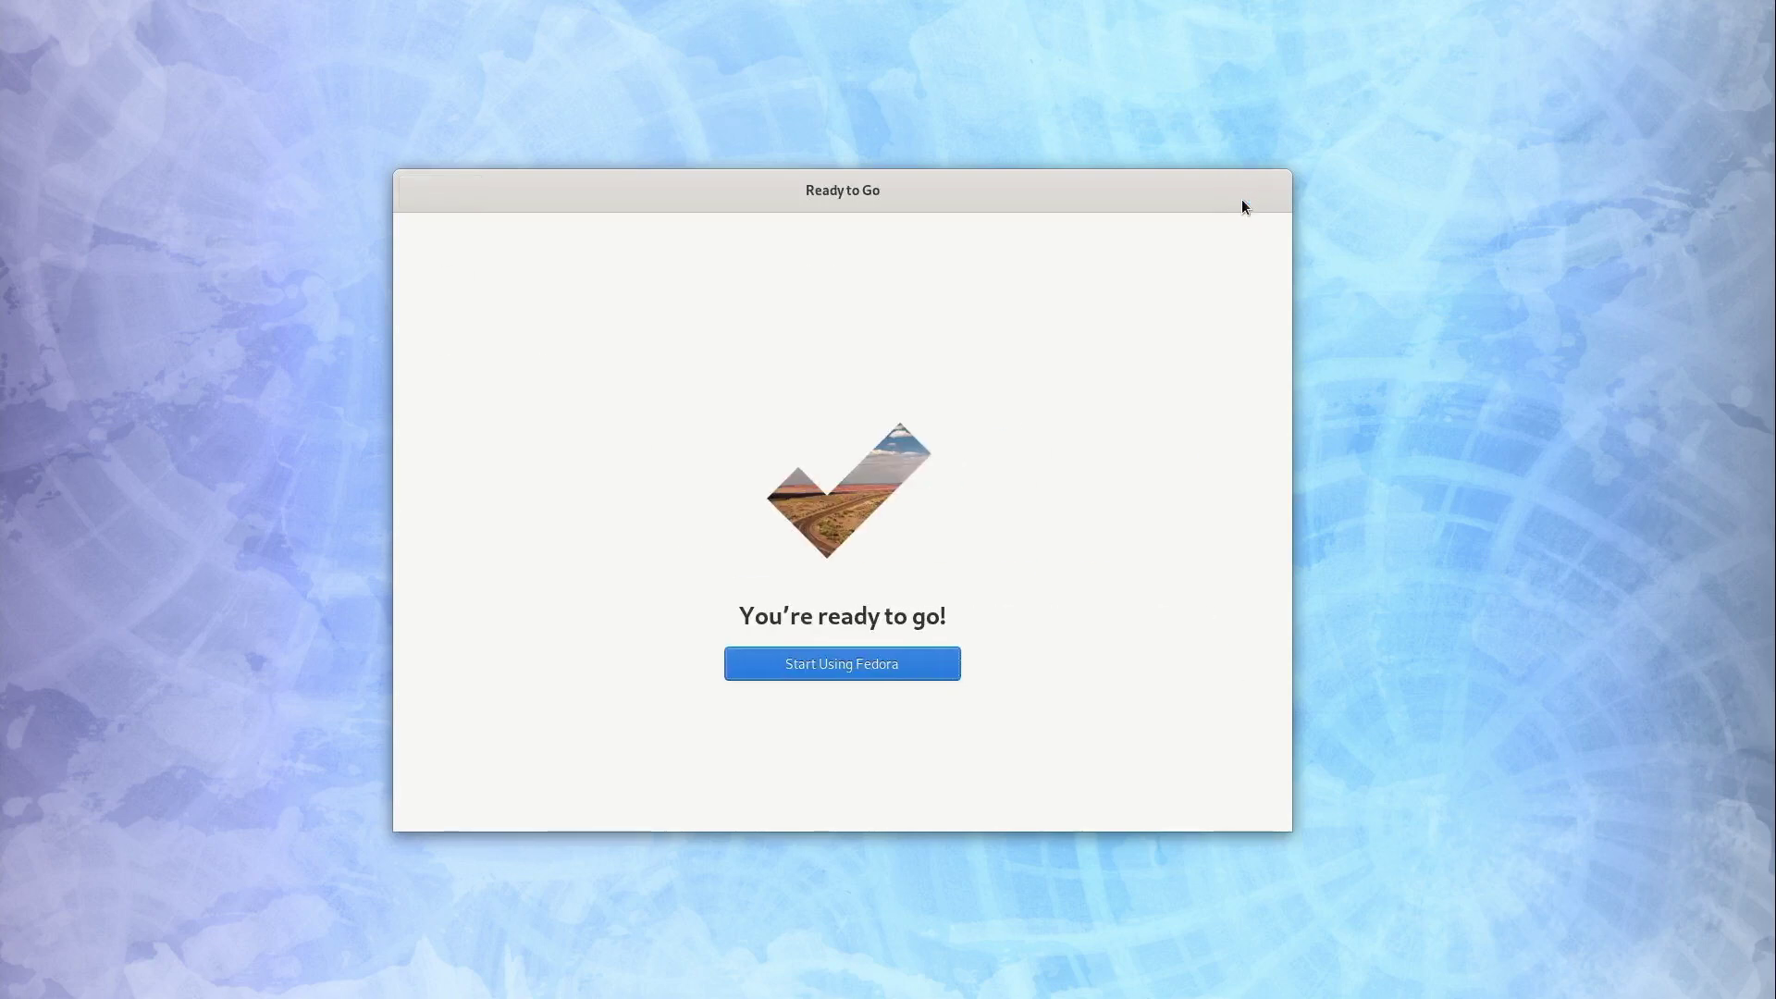